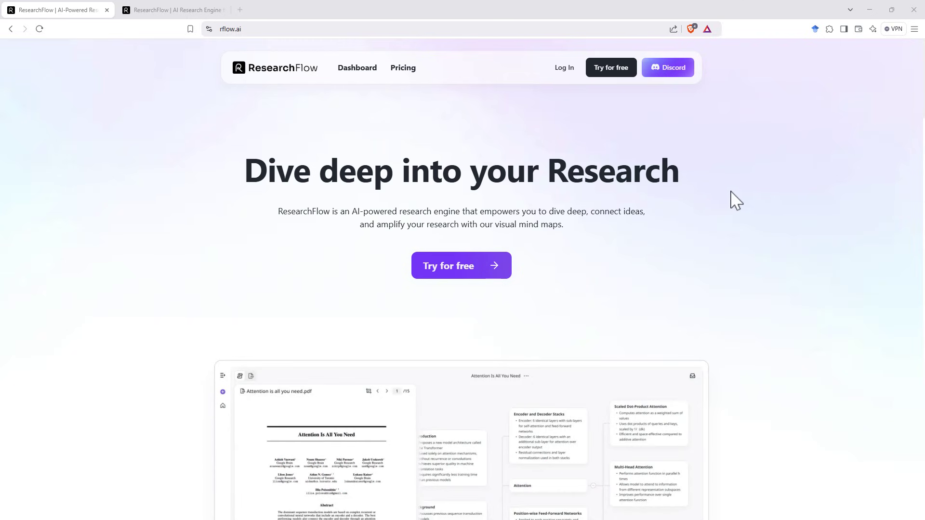
Scroll through the rflow.ai landing page, then switch to the ResearchFlow dashboard tab
scroll(819, 226, down, 2)
scroll(832, 231, down, 2)
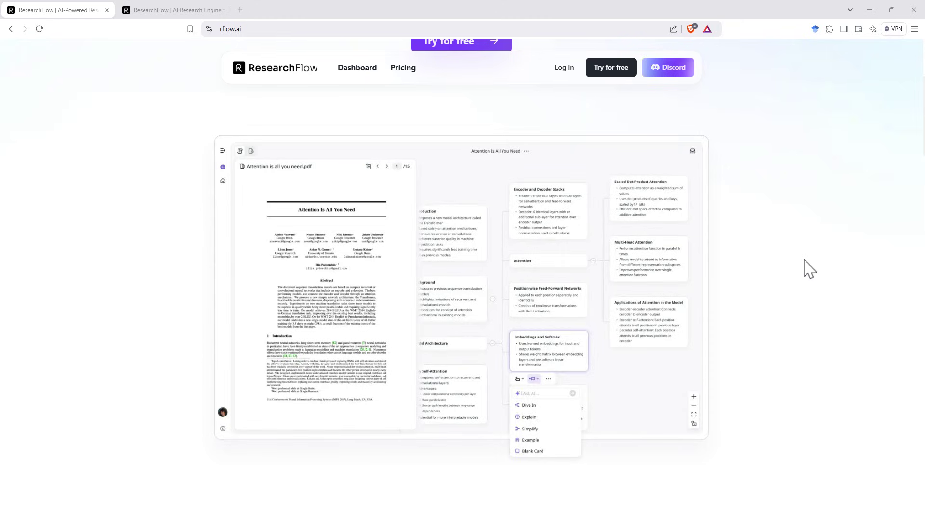
scroll(812, 270, down, 3)
scroll(812, 273, down, 7)
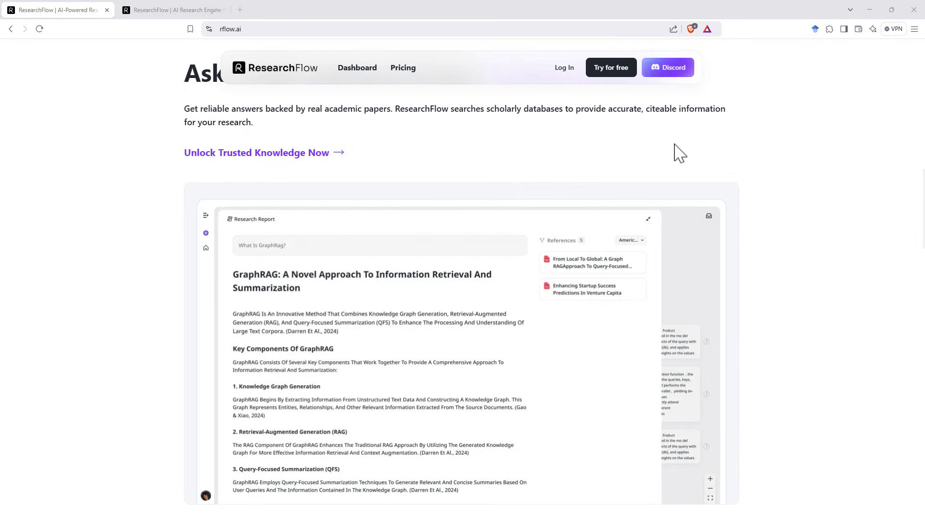
scroll(622, 167, down, 1)
scroll(617, 169, down, 11)
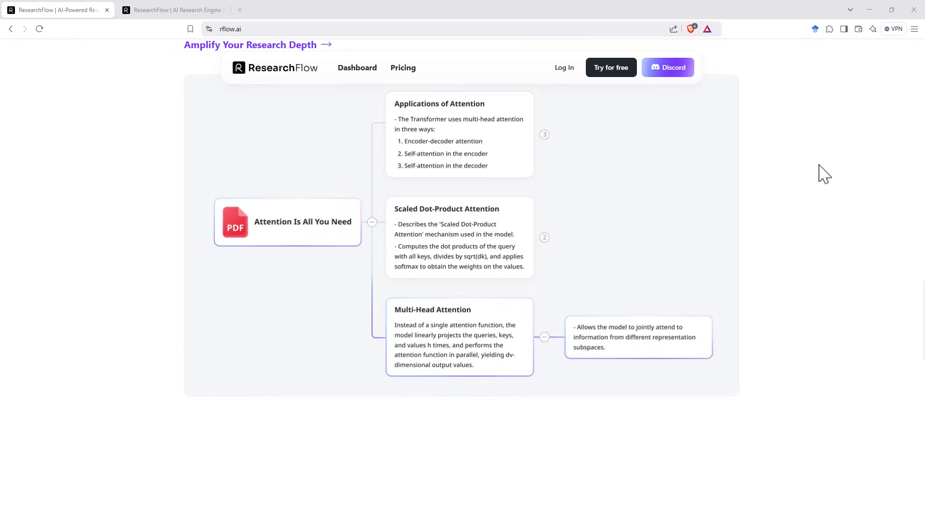
scroll(774, 173, down, 7)
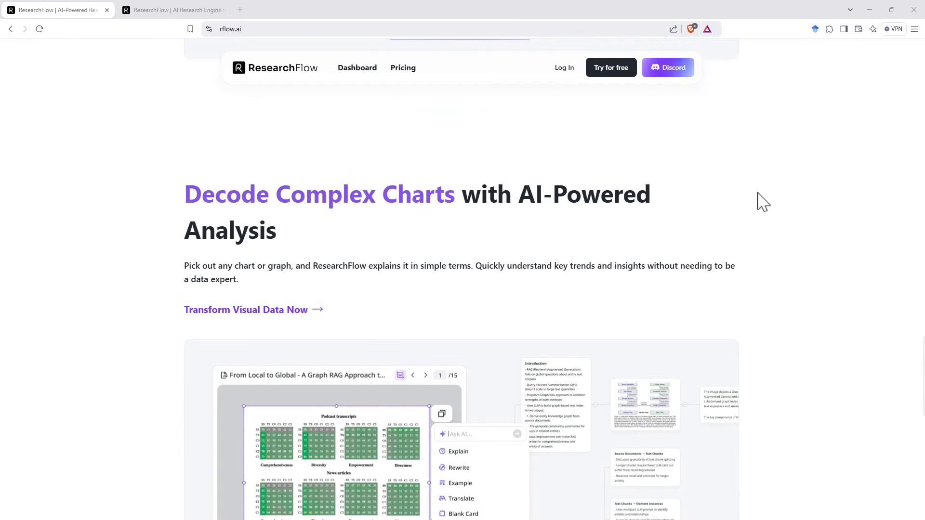
scroll(763, 202, down, 2)
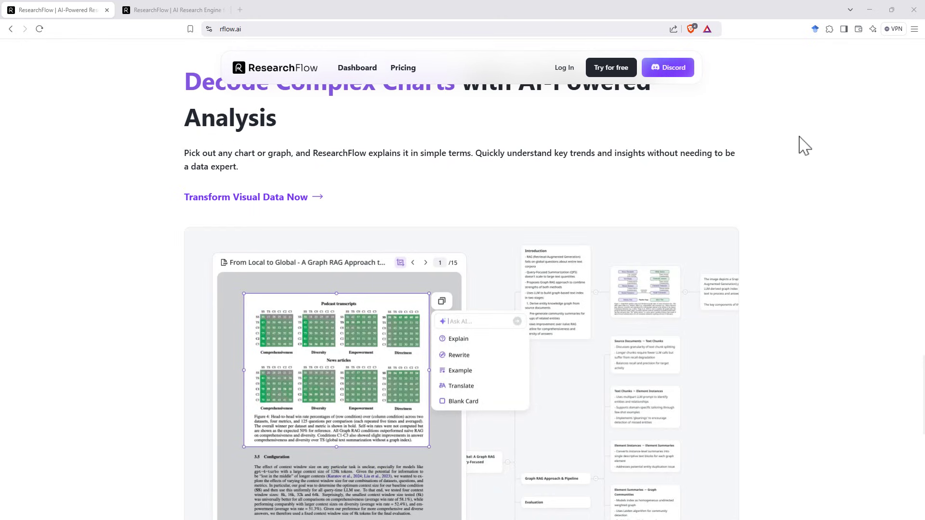
key(ctrl+Tab)
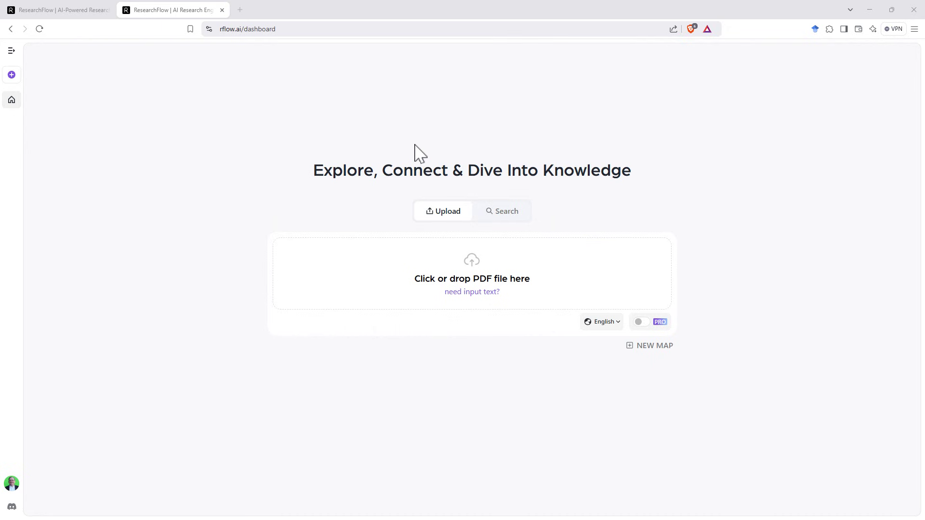
Expand and collapse the history side panel twice, then switch the dashboard to question search
click(11, 52)
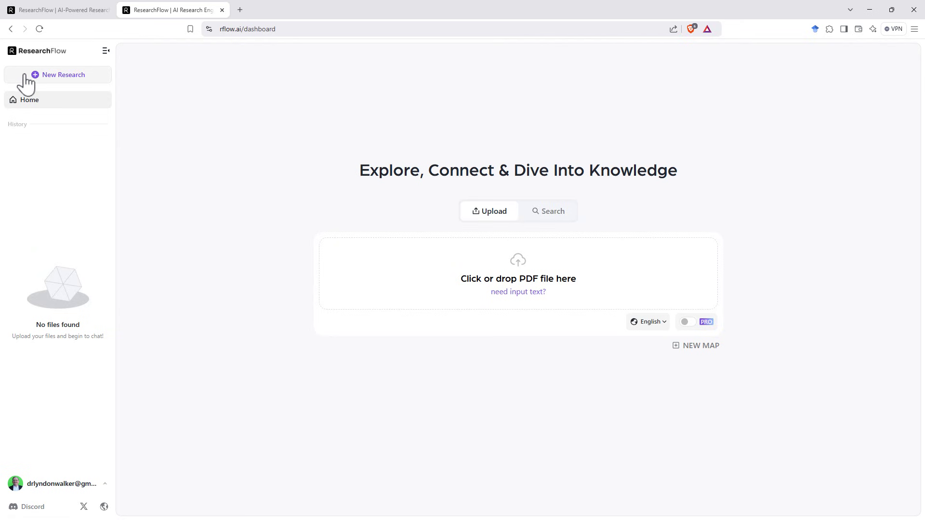
click(106, 51)
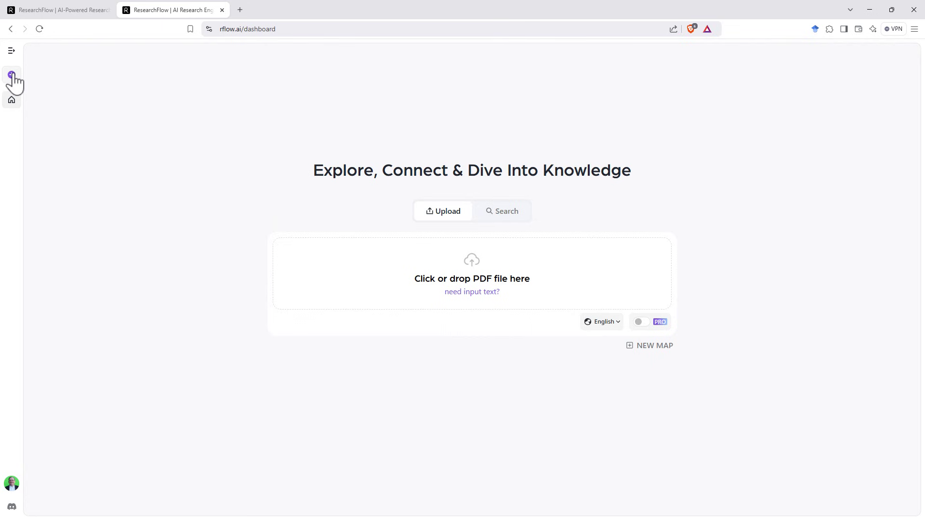
click(12, 76)
click(104, 51)
click(510, 213)
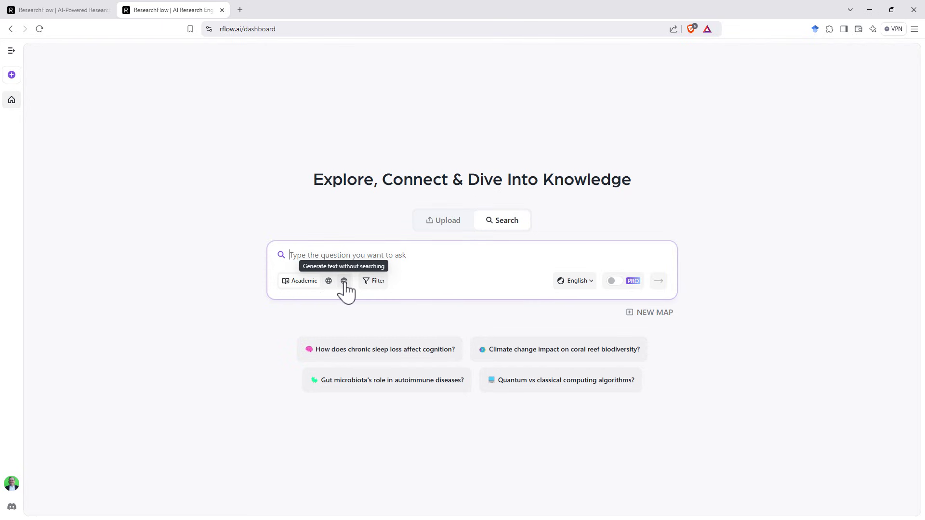
Open the Academic Search Filter, cancel it unchanged, and leave Pro search switched off
click(384, 285)
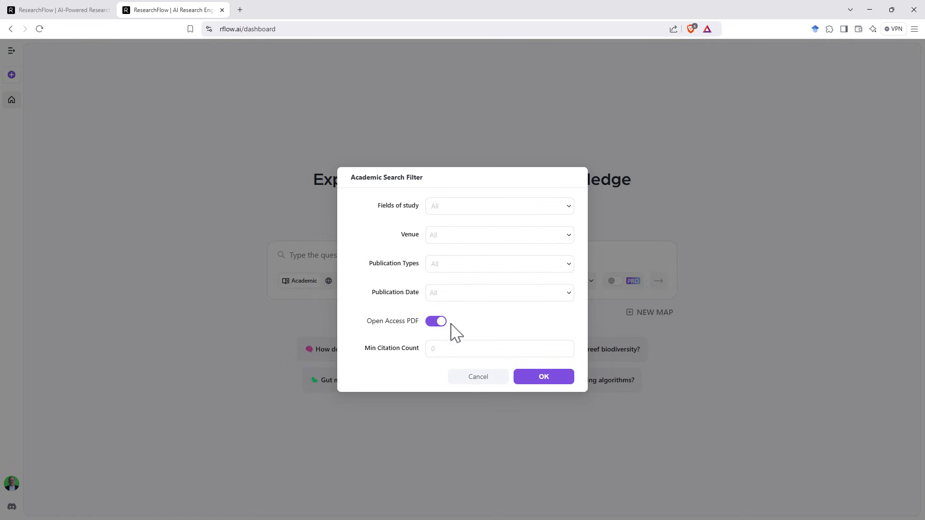
click(472, 380)
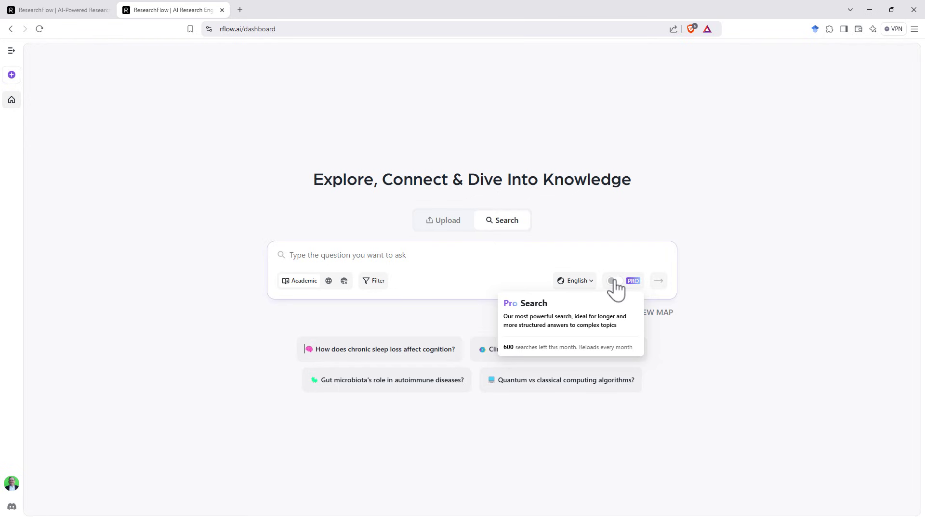
mouse_move(612, 288)
double_click(613, 283)
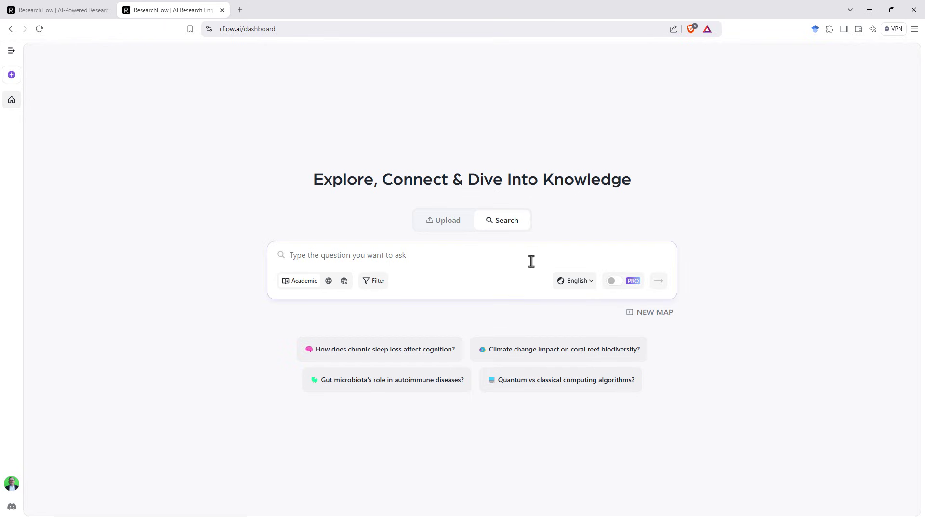
click(672, 339)
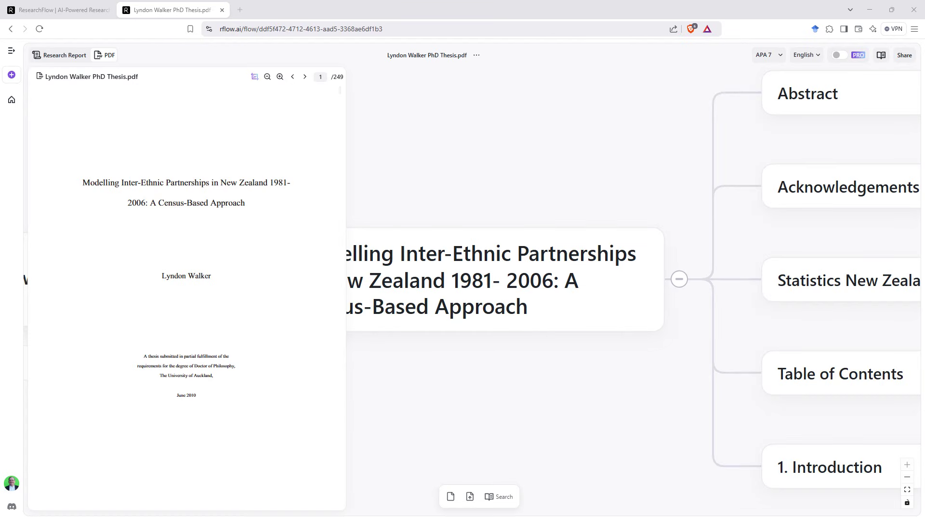
Zoom the thesis mind map out three steps so Abstract through 9. References all fit
scroll(599, 193, down, 1)
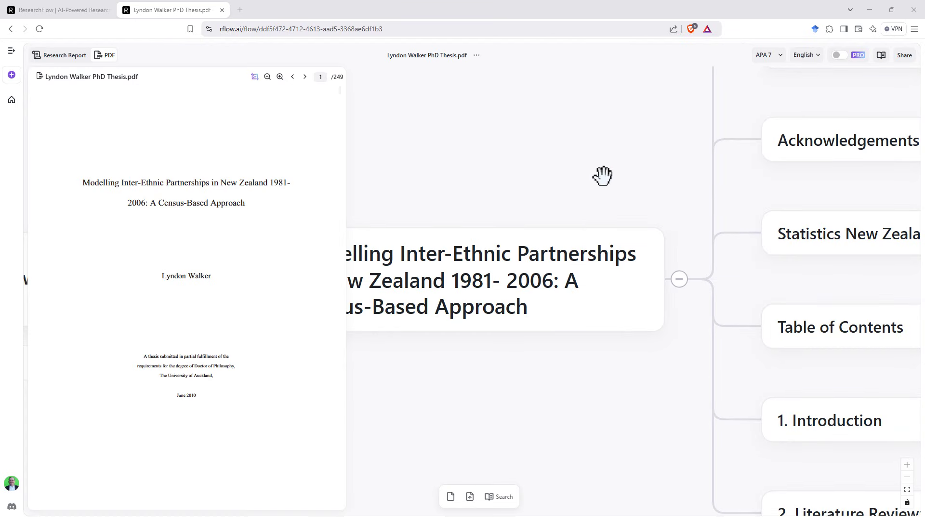
scroll(593, 163, down, 1)
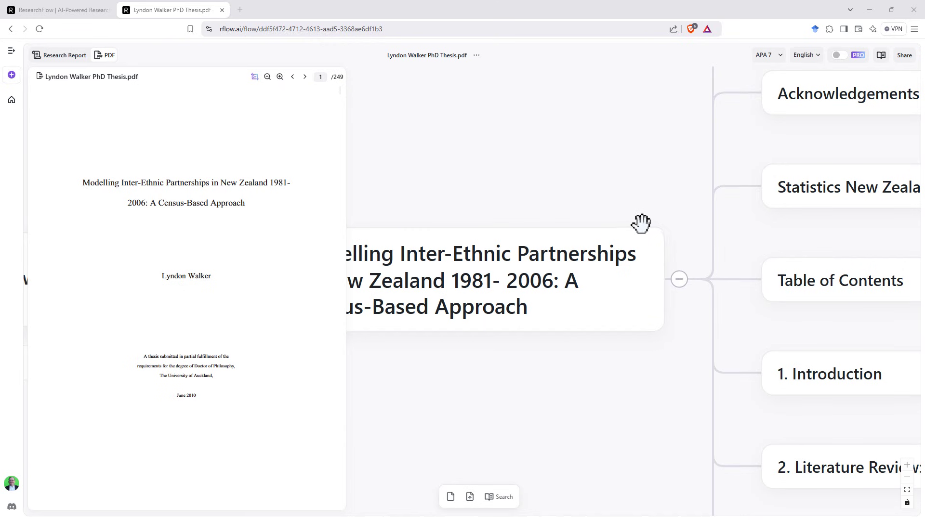
scroll(634, 222, down, 1)
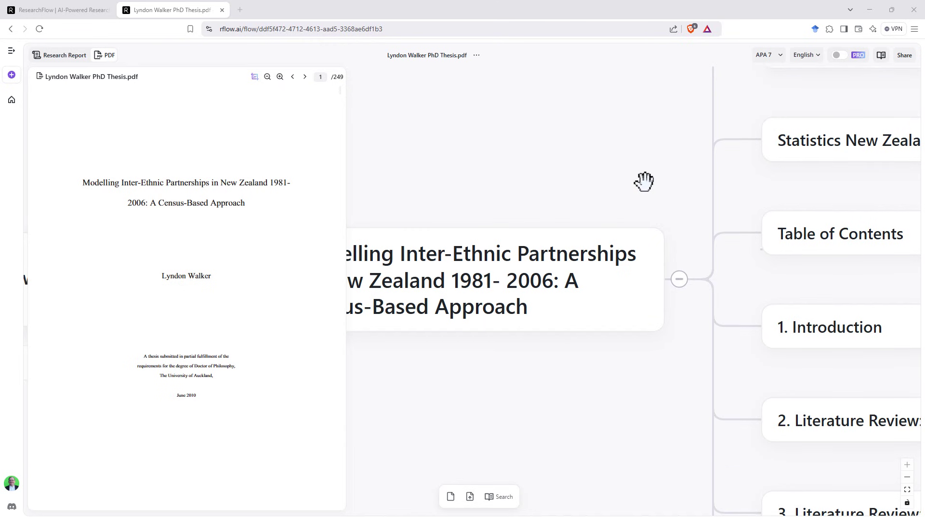
scroll(657, 182, down, 1)
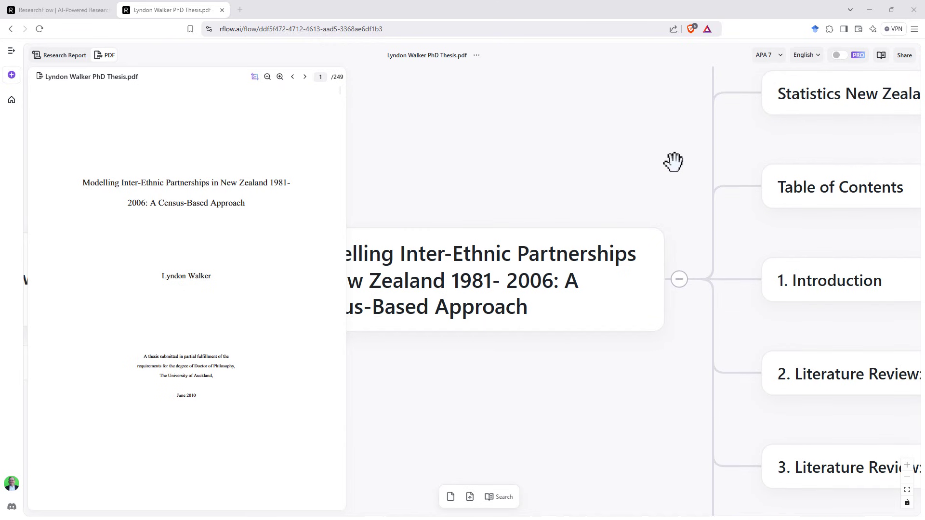
scroll(673, 162, down, 1)
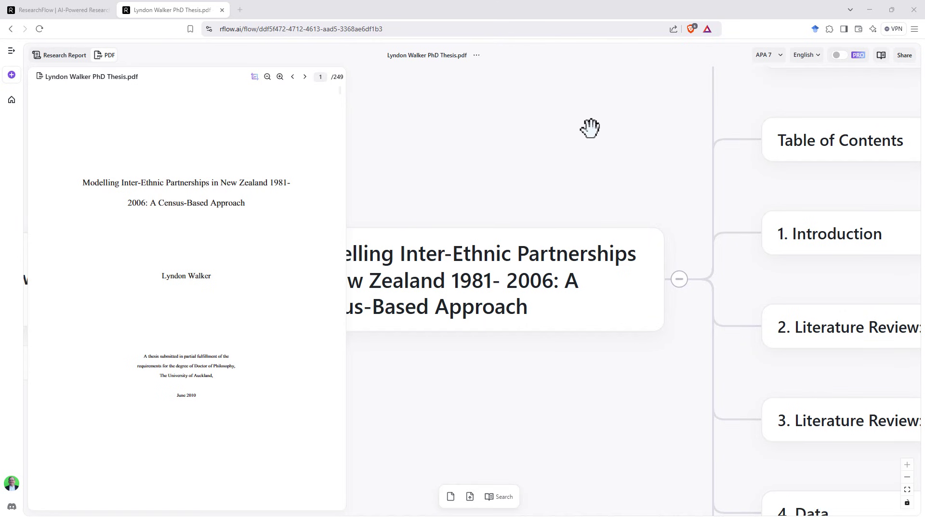
scroll(578, 123, down, 1)
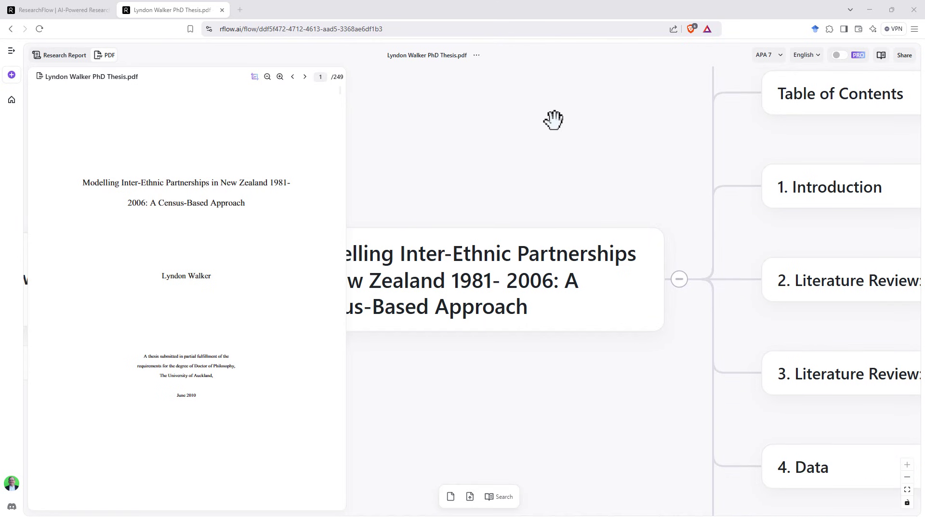
scroll(553, 120, down, 1)
scroll(553, 120, down, 1)
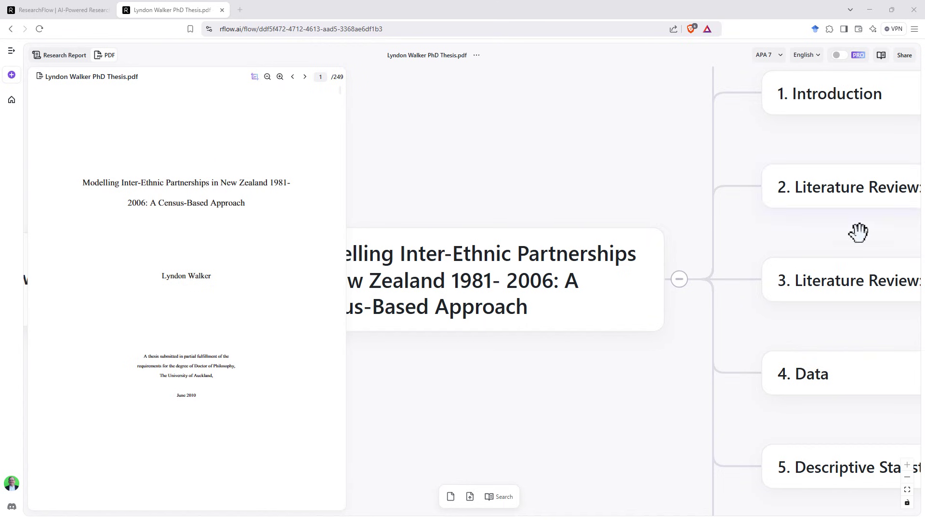
scroll(801, 142, up, 1)
scroll(801, 146, down, 2)
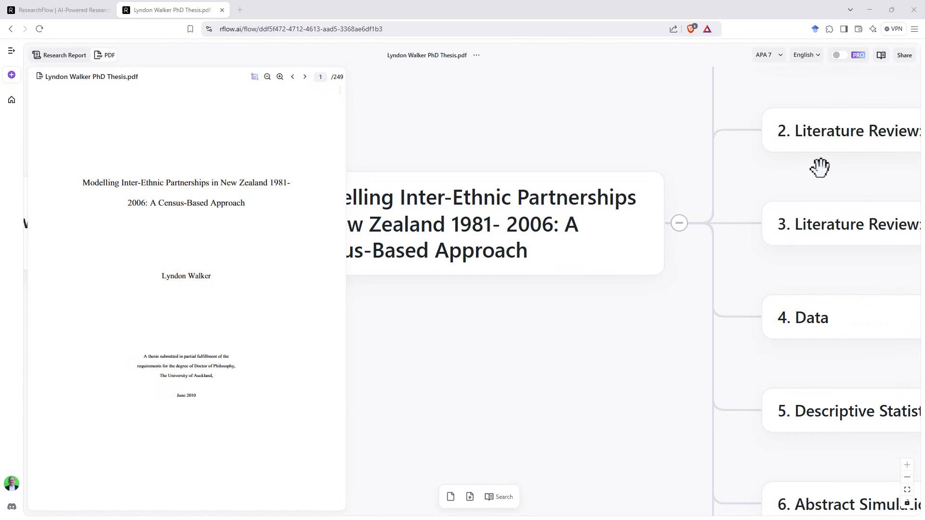
click(907, 477)
click(907, 477)
click(907, 478)
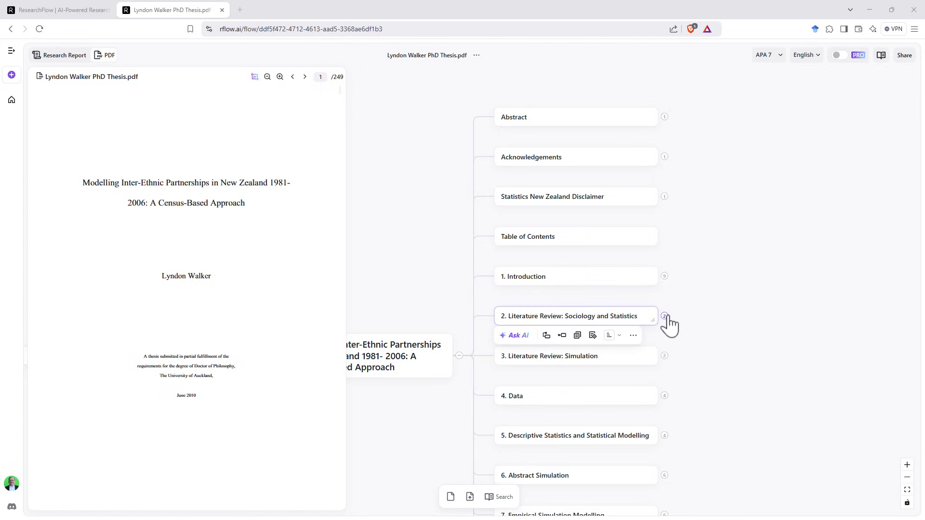
Expand 1. Introduction, then try the Ask AI options and more-actions menu on card 1.4
click(665, 276)
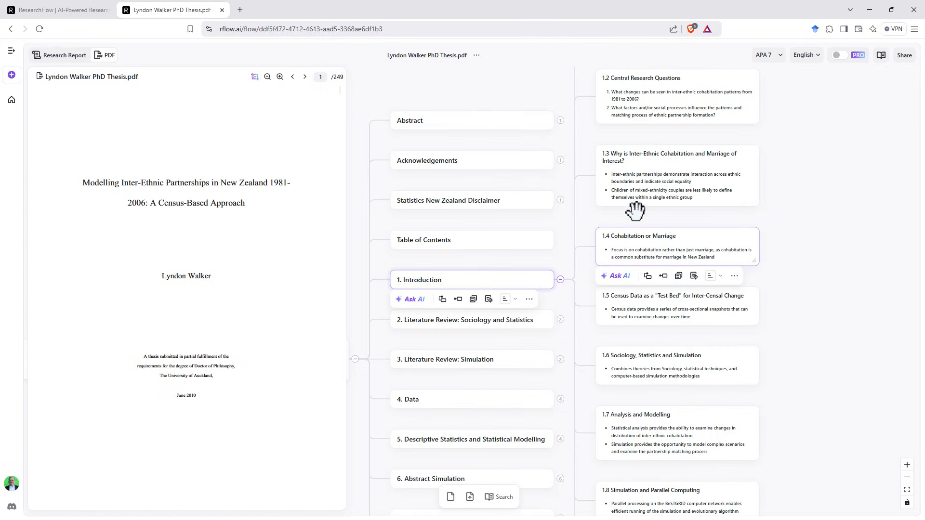
scroll(645, 168, up, 3)
scroll(684, 162, down, 5)
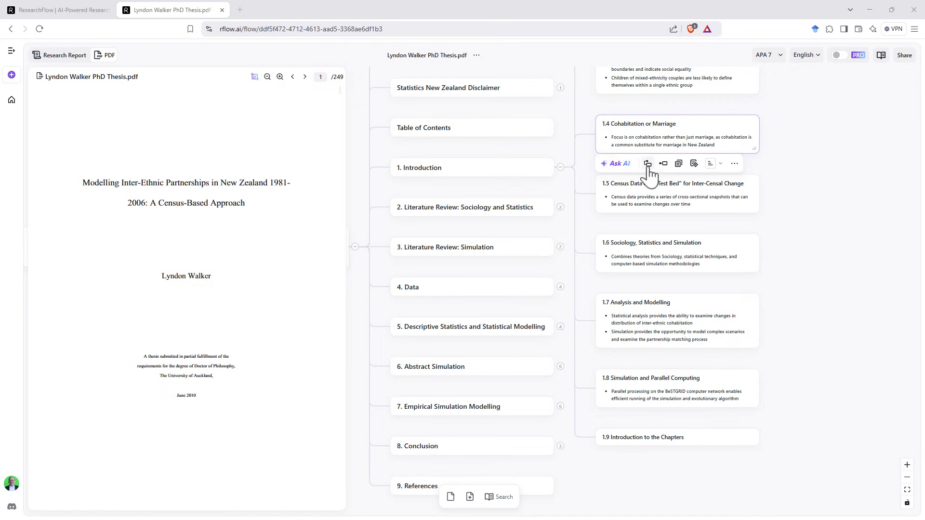
click(617, 164)
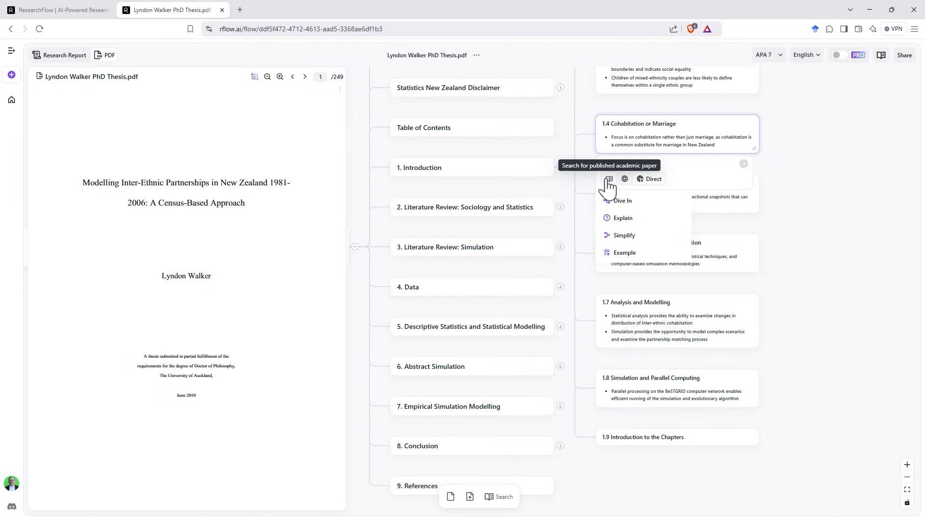
click(641, 142)
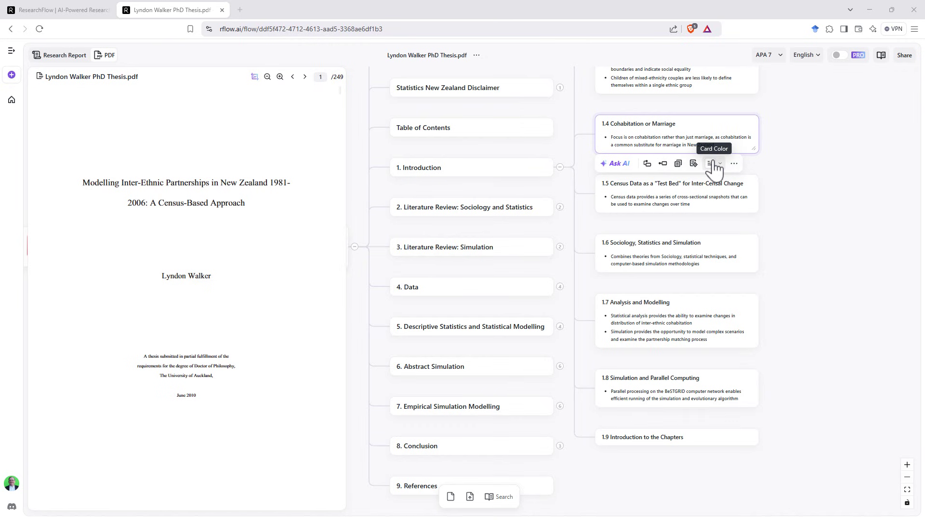
click(734, 164)
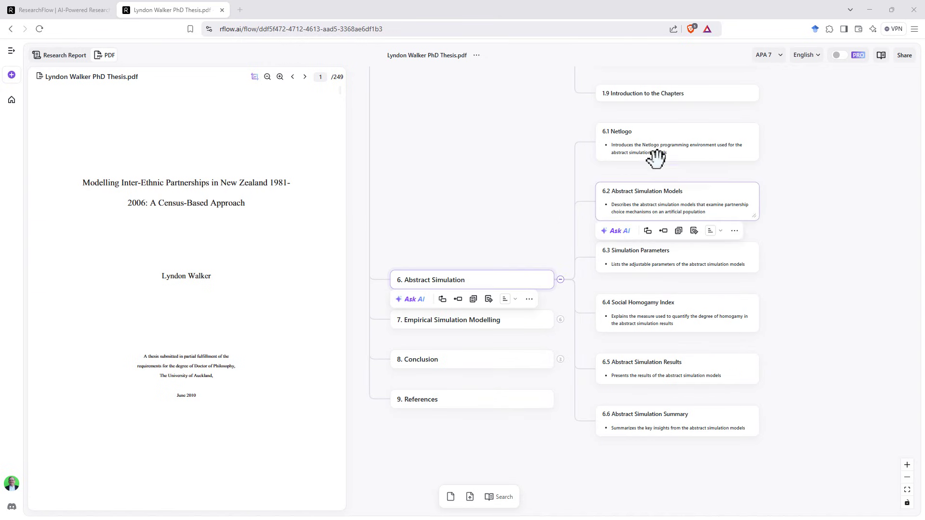
Run Ask AI's Dive In on card 6.1 Netlogo to add a Netlogo explanation card
mouse_move(638, 141)
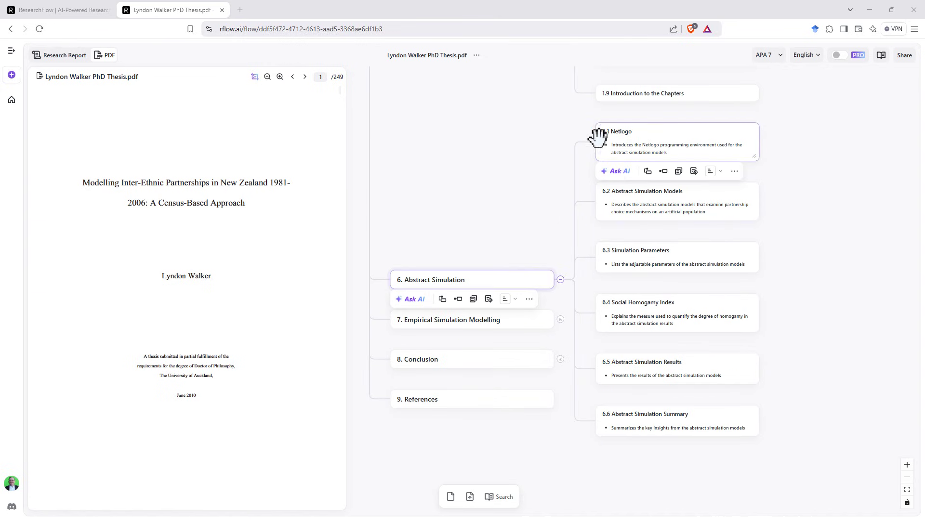
click(618, 172)
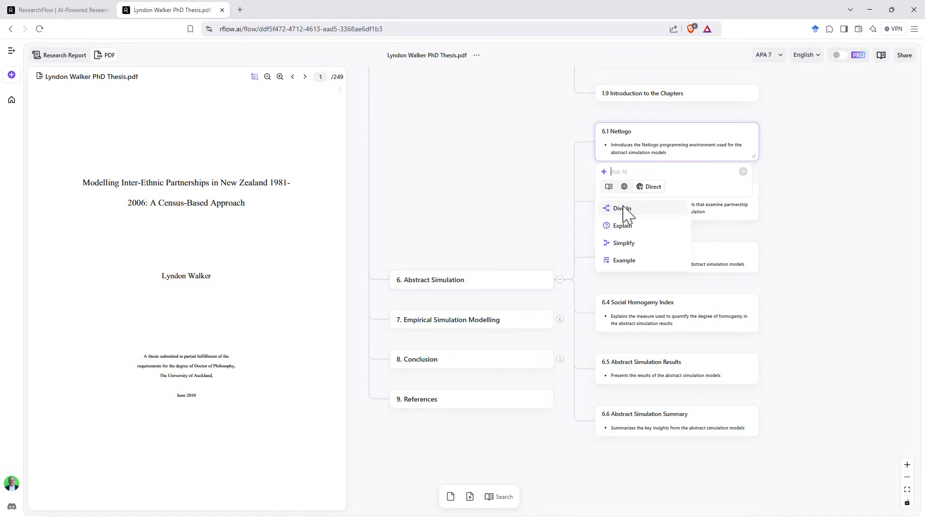
click(622, 227)
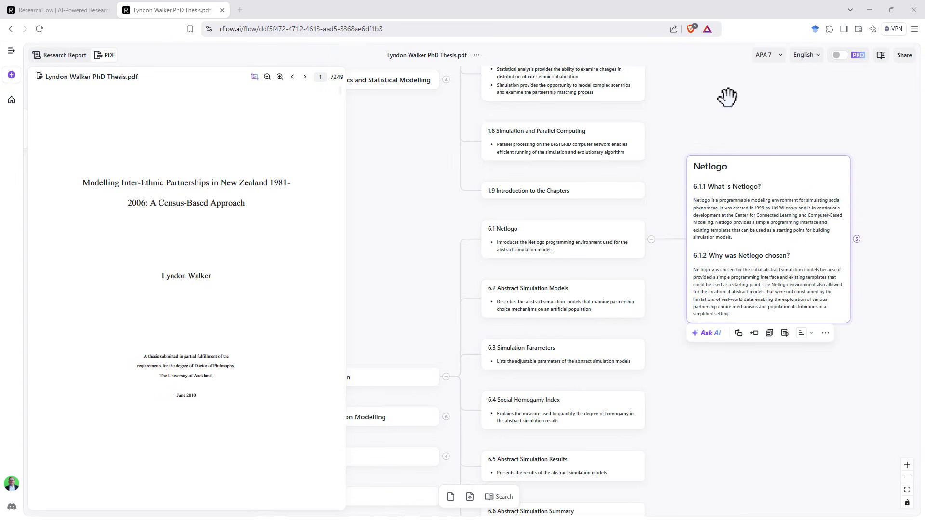
Scroll through the Research Report panel, then switch back to the thesis PDF viewer
click(57, 57)
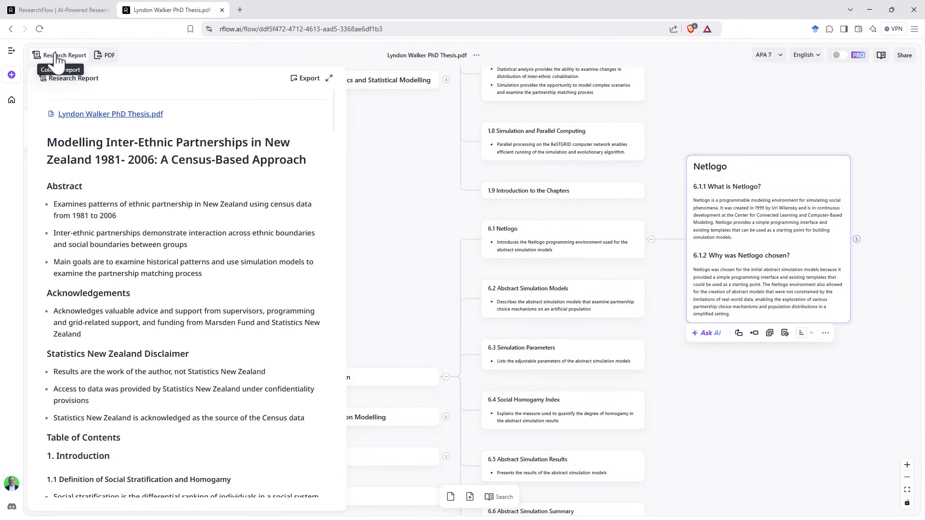
scroll(256, 174, down, 20)
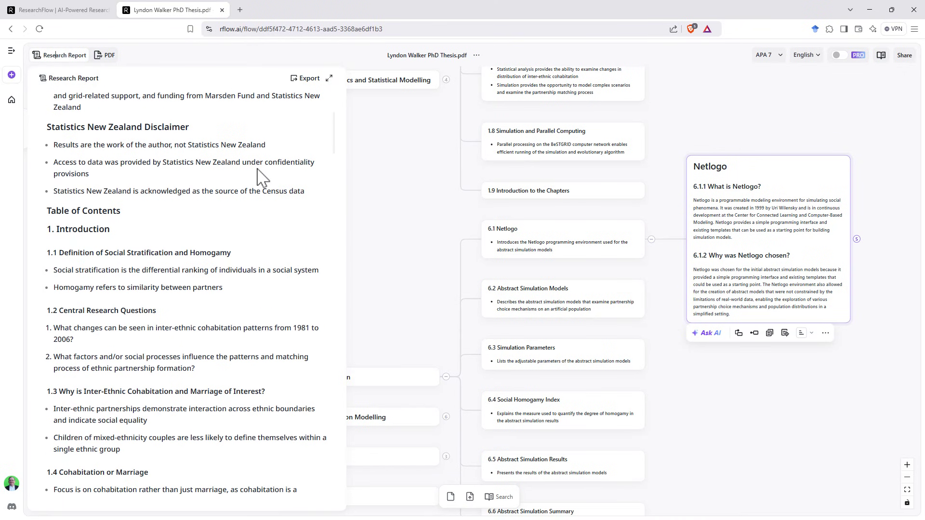
scroll(256, 173, down, 7)
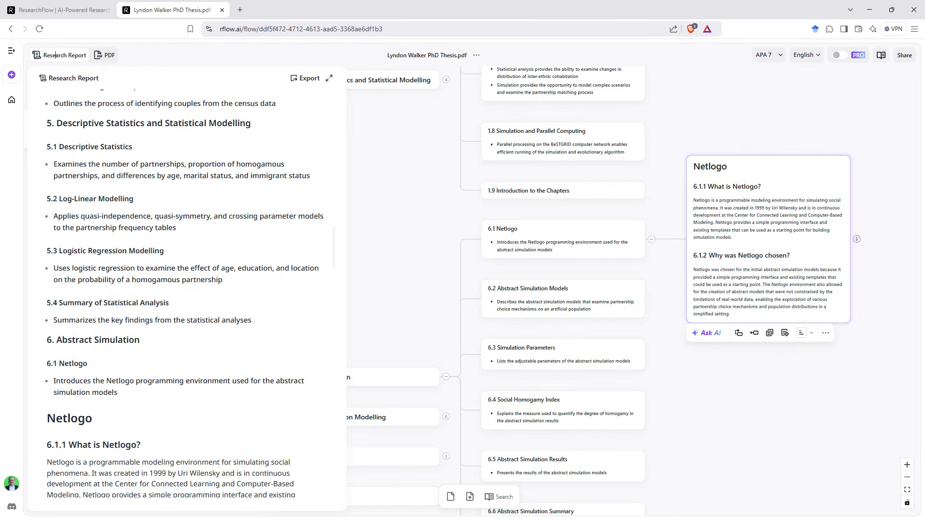
click(104, 55)
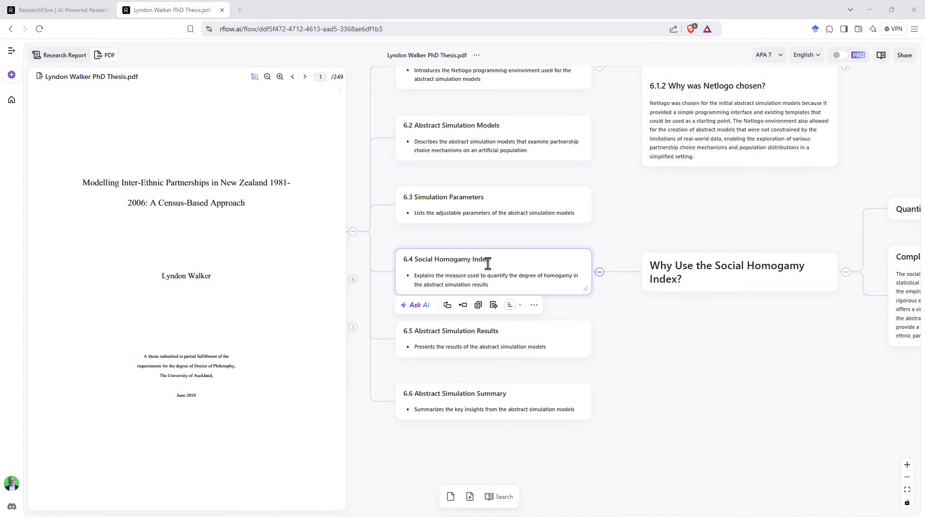
Pan to the homogamy index nodes and select Quantifying Homogamy in Simulation Results
drag(803, 215, 417, 224)
drag(601, 128, 576, 123)
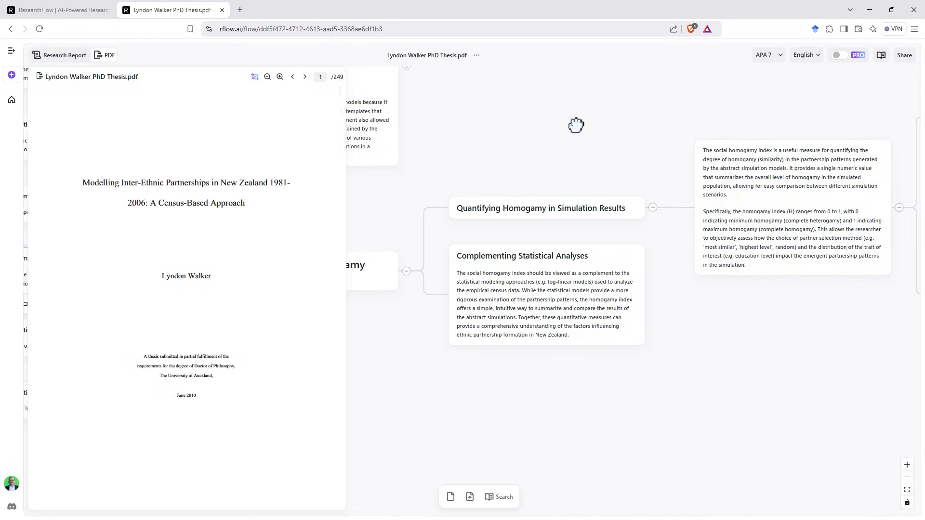
click(534, 282)
key(Escape)
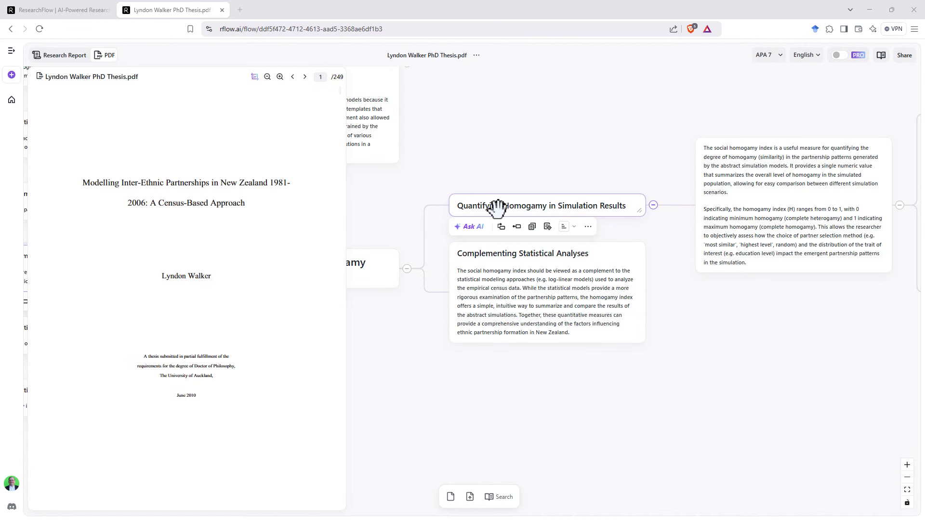
click(604, 205)
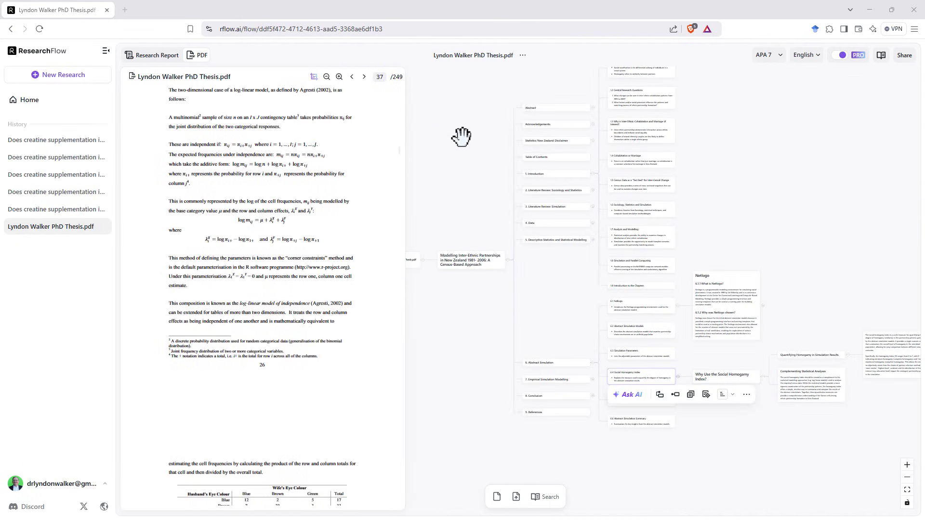
Capture the log-linear equation block on page 37 as a region and choose Explain for it
click(313, 77)
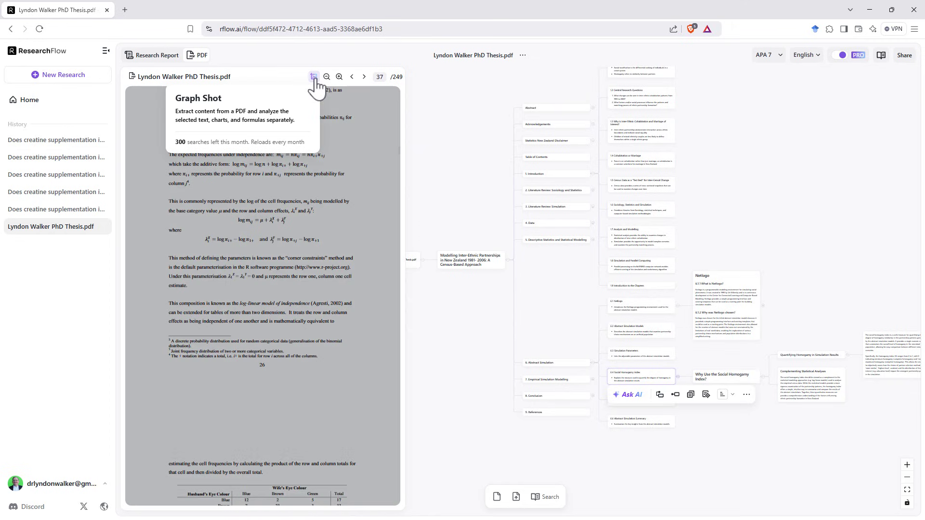
drag(164, 217, 335, 251)
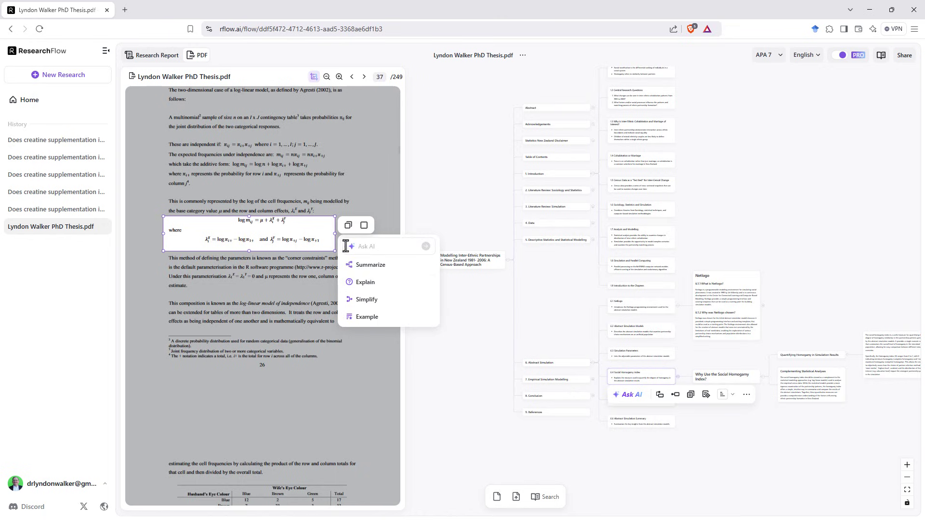
click(363, 246)
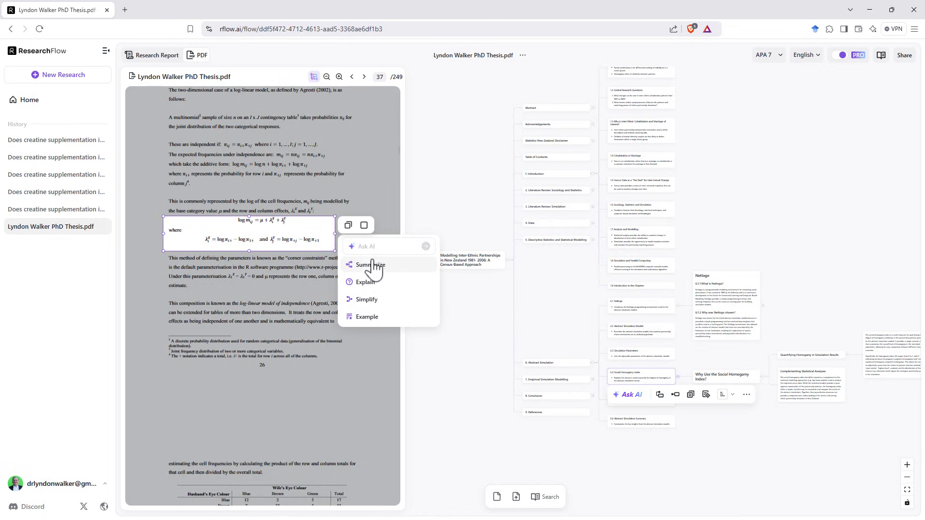
click(365, 283)
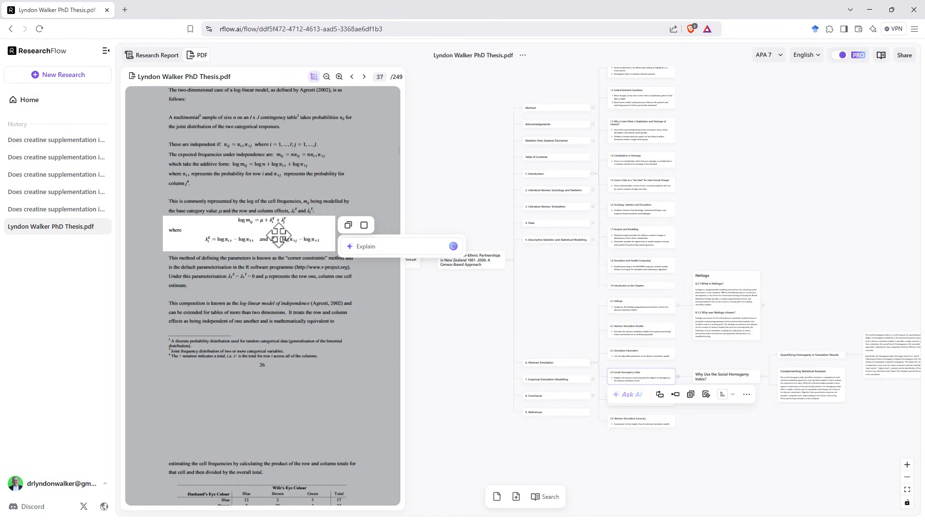
Send the Explain request and select the new Log-Linear Model Equation Explanation node
key(Return)
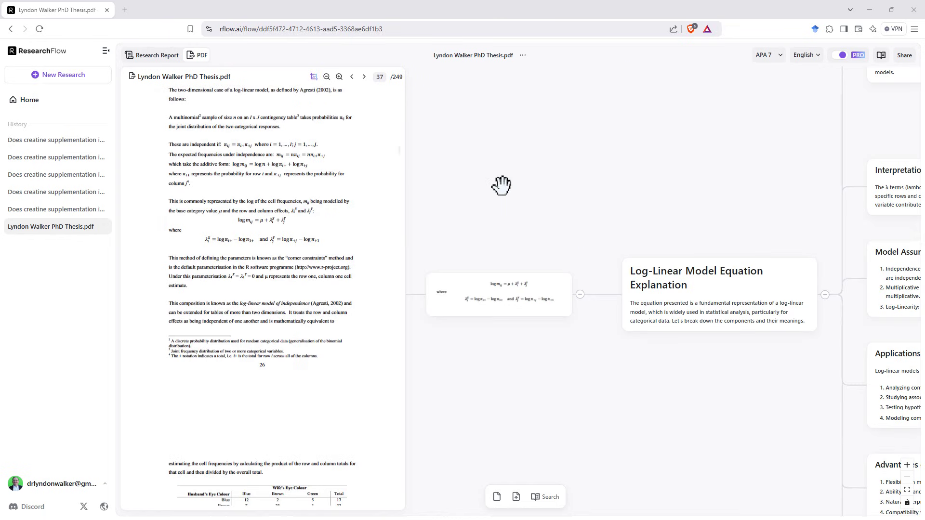
click(447, 277)
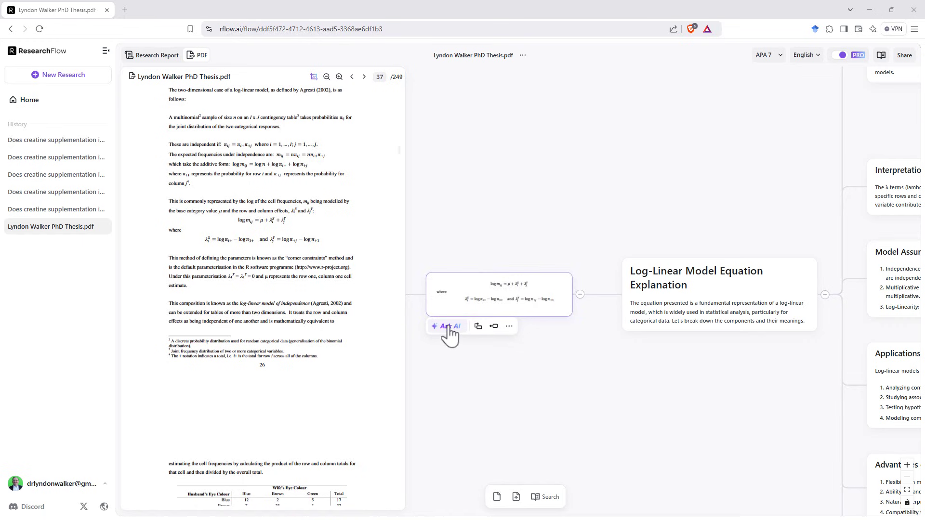
drag(727, 365, 546, 370)
click(448, 278)
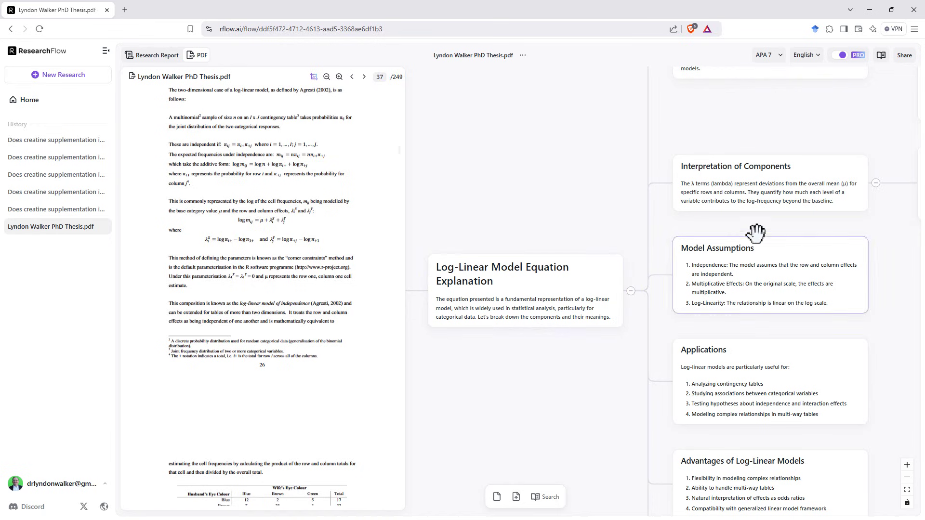
Browse the explanation's Main Equation and Applications cards across the mind map
scroll(731, 228, up, 5)
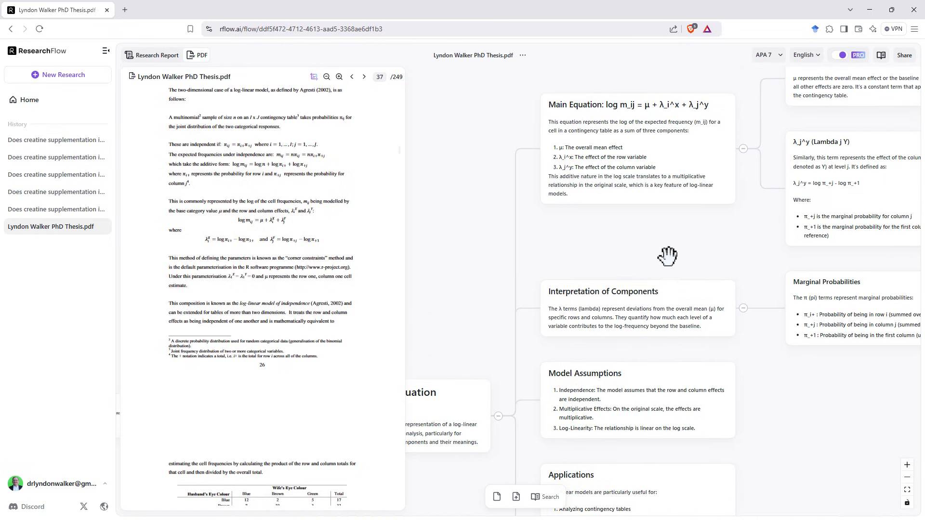
scroll(677, 257, up, 3)
click(550, 193)
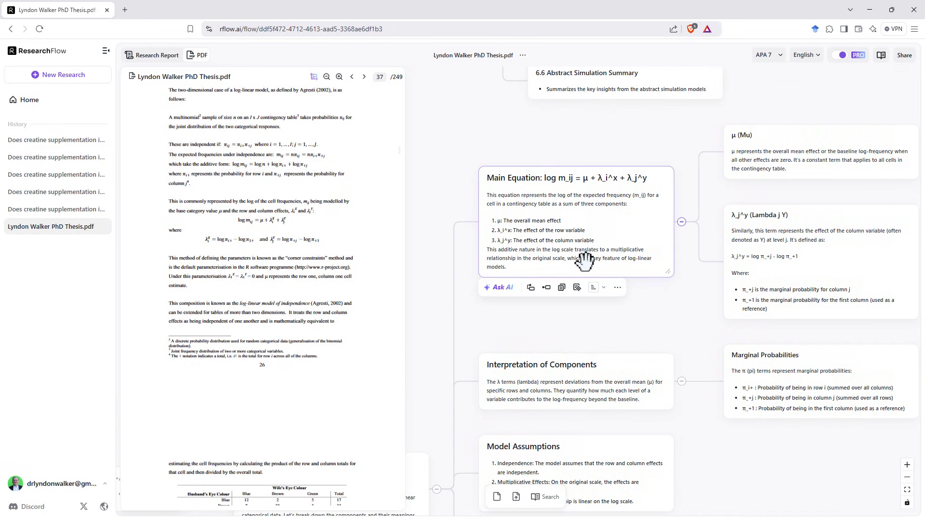
mouse_move(787, 256)
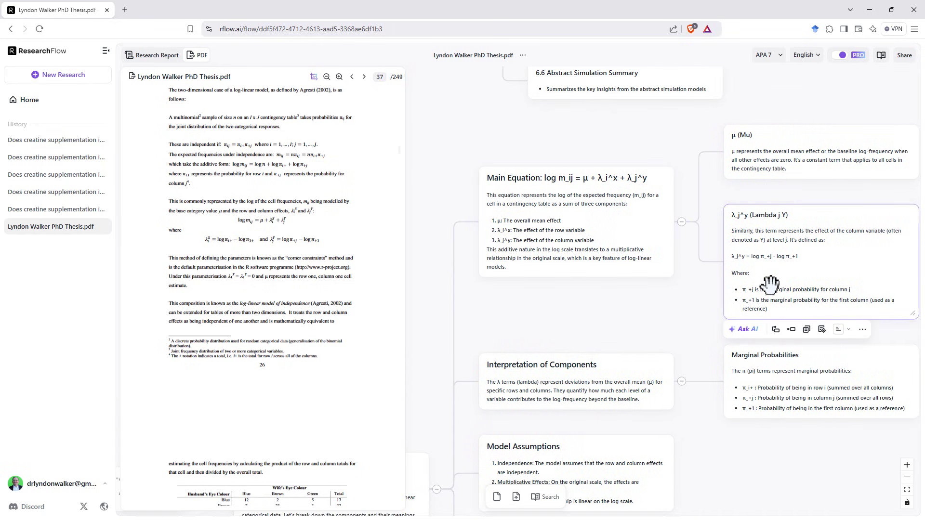
scroll(695, 241, down, 9)
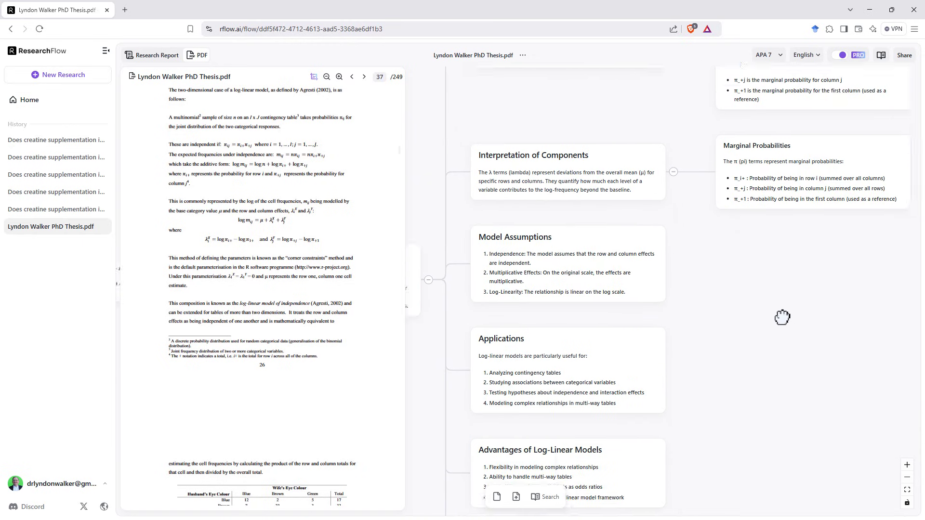
scroll(781, 312, down, 2)
mouse_move(516, 244)
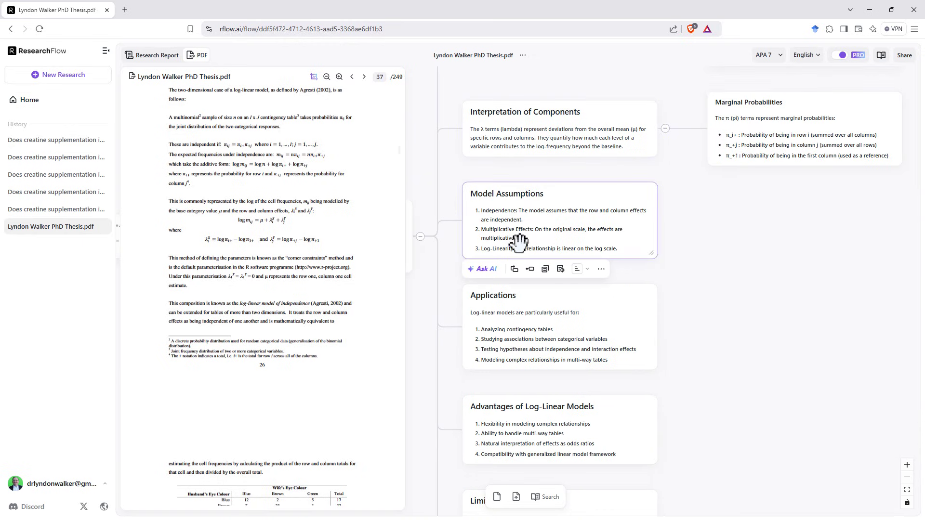
scroll(700, 348, down, 5)
mouse_move(506, 176)
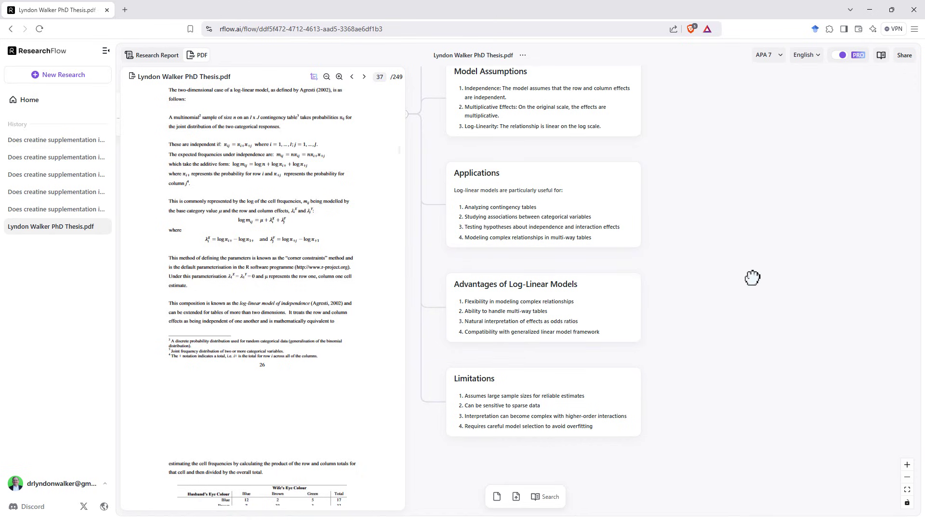
drag(752, 278, 824, 266)
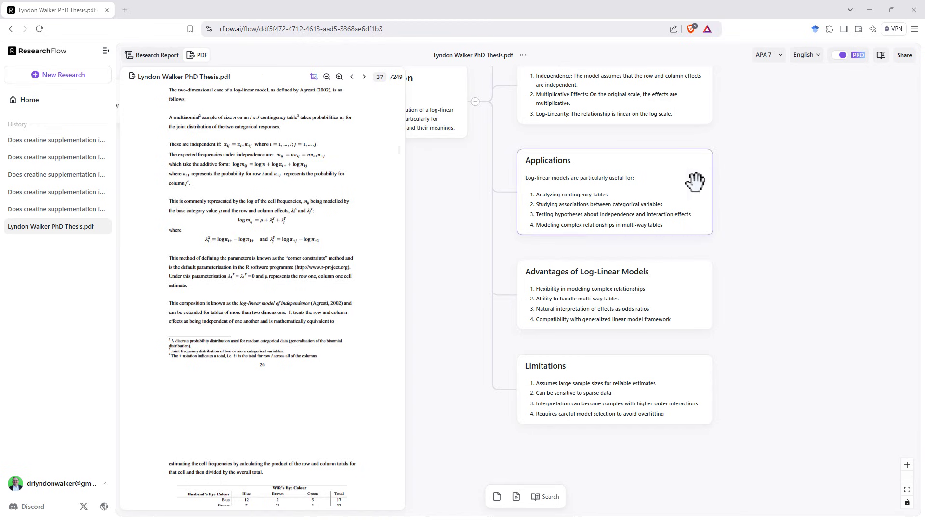
mouse_move(538, 259)
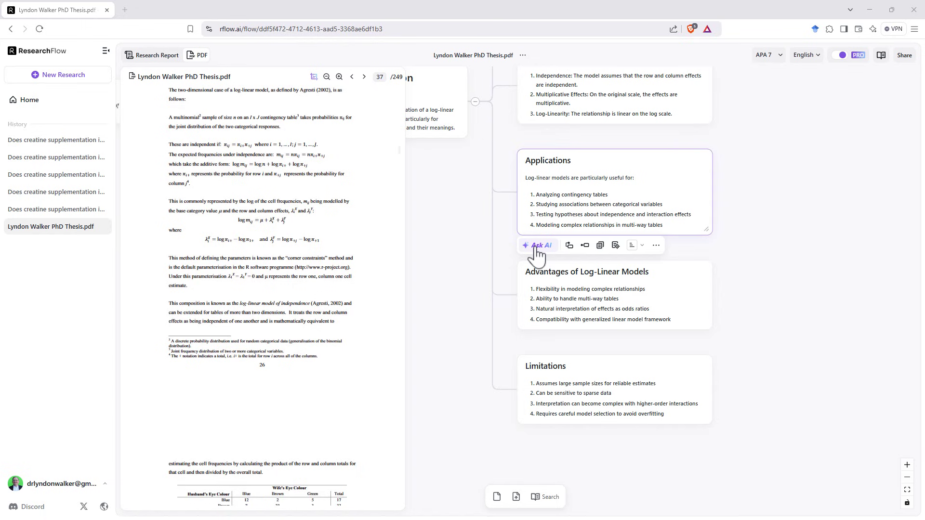
click(912, 143)
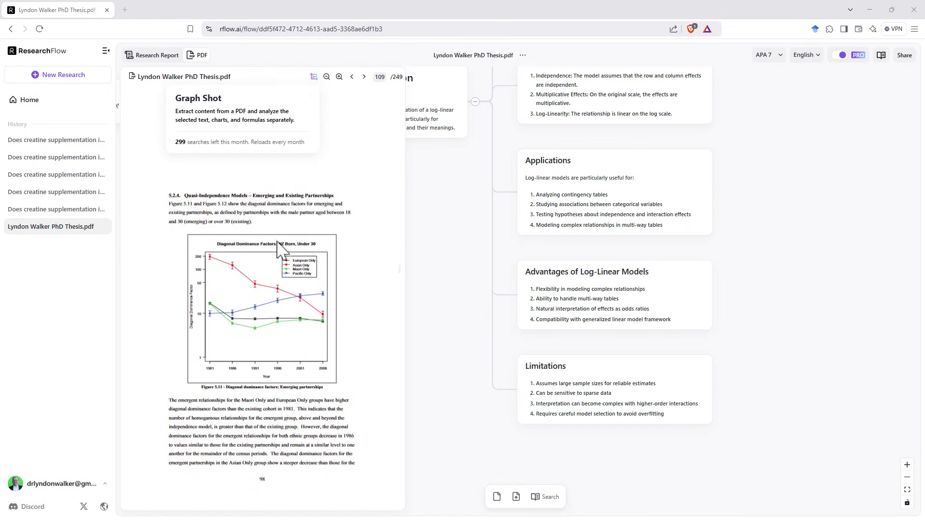
Capture Figure 5.11, the Diagonal Dominance Factors chart on page 109, and ask AI to explain it
click(314, 78)
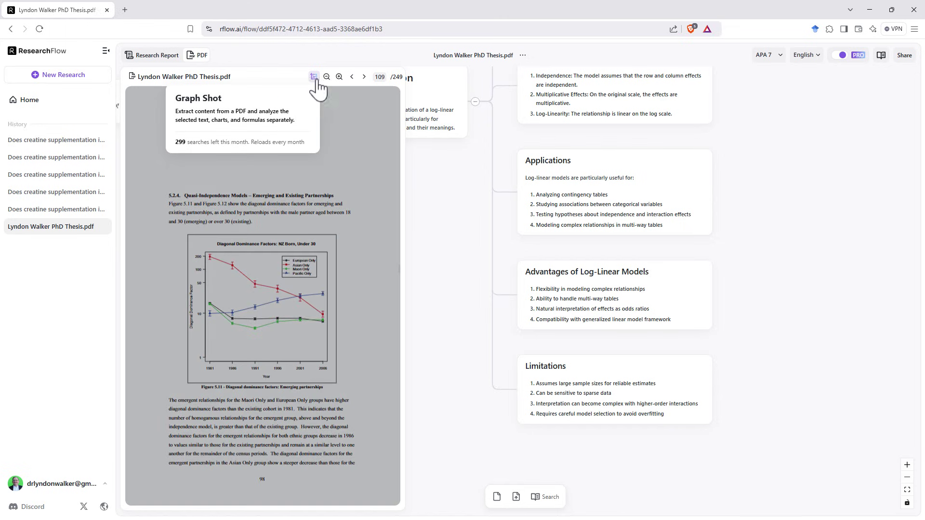
drag(183, 231, 343, 393)
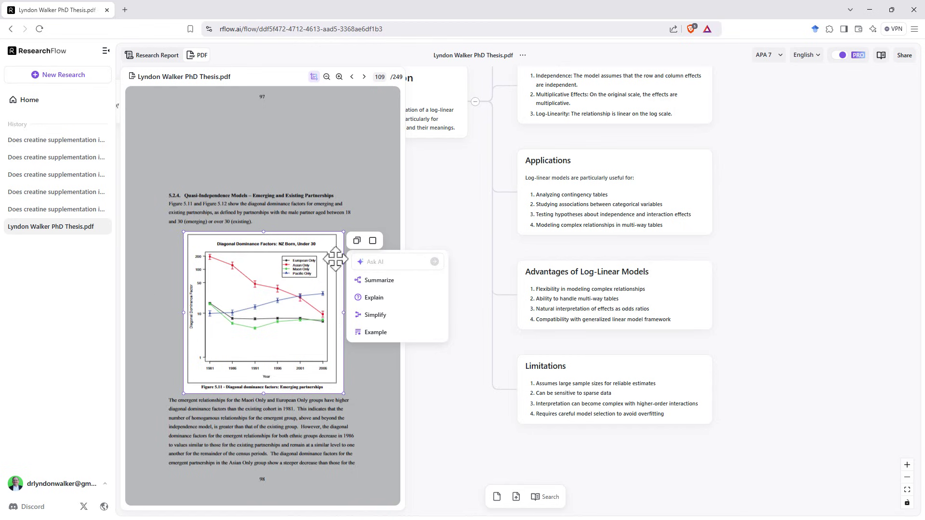
click(381, 299)
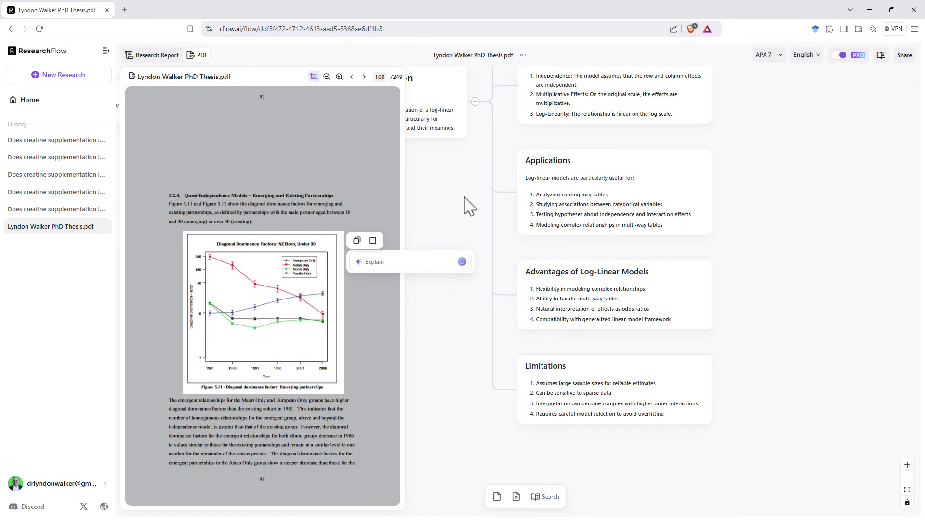
scroll(470, 206, down, 2)
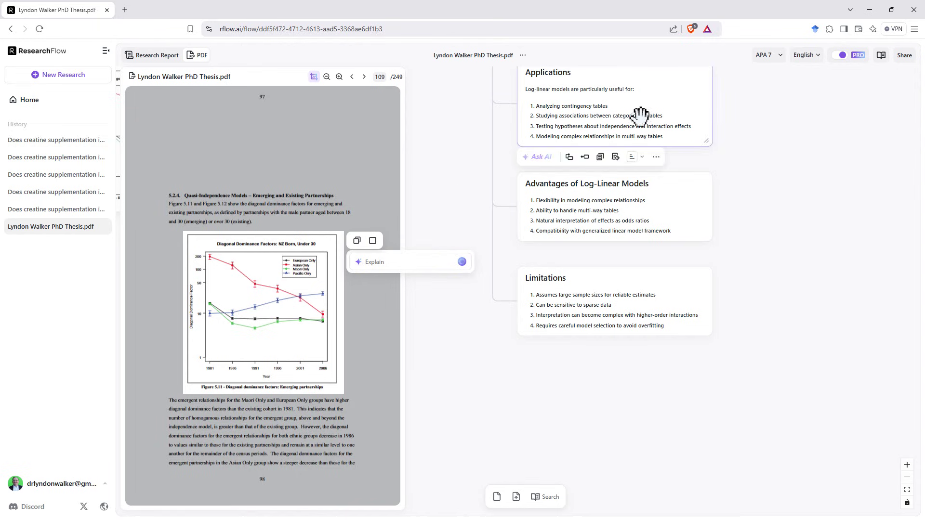
click(439, 261)
Pan the mind map to the Trends for Each Ethnic Group and Understanding Diagonal Dominance Factors cards
click(760, 219)
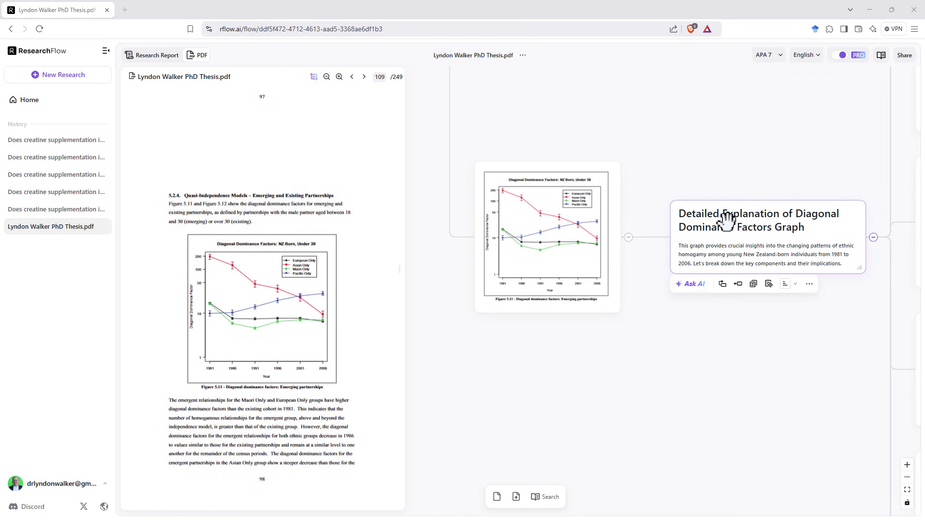
click(837, 138)
drag(836, 139, 654, 196)
click(661, 267)
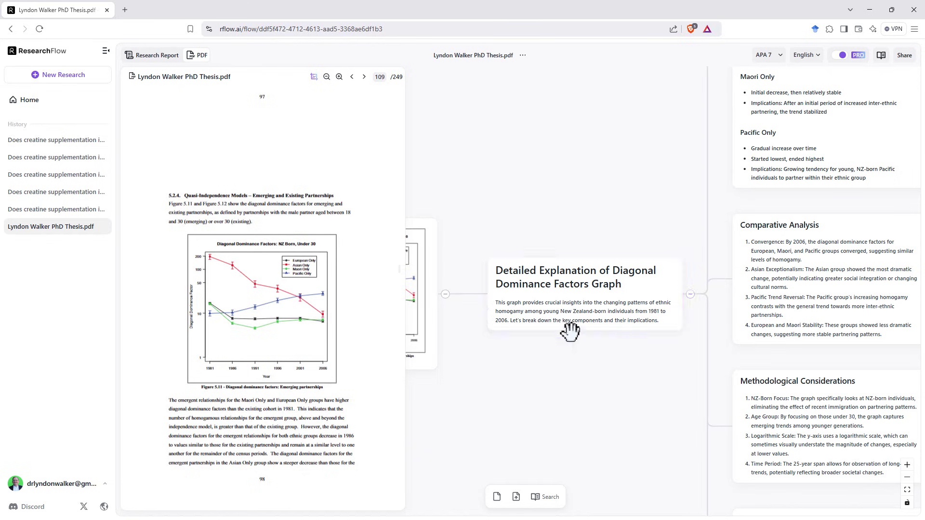
click(534, 215)
drag(616, 151, 516, 182)
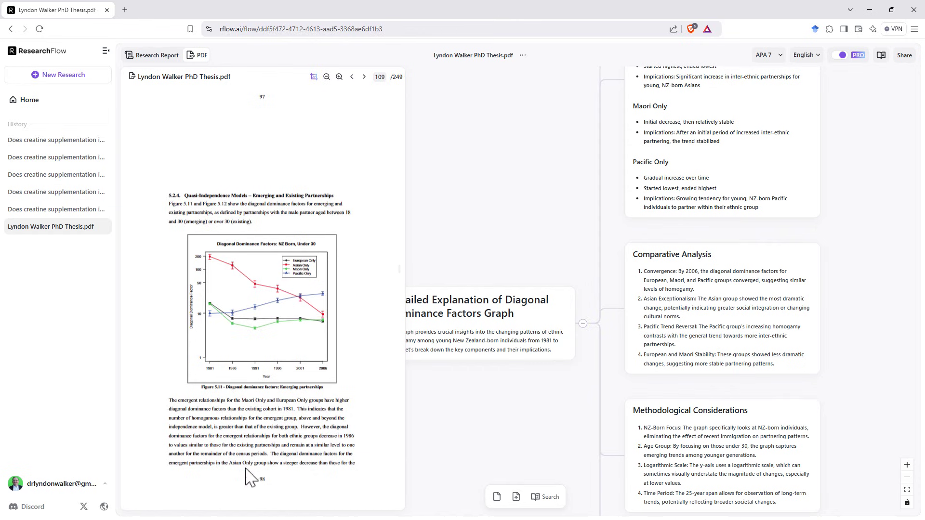
drag(449, 249, 431, 304)
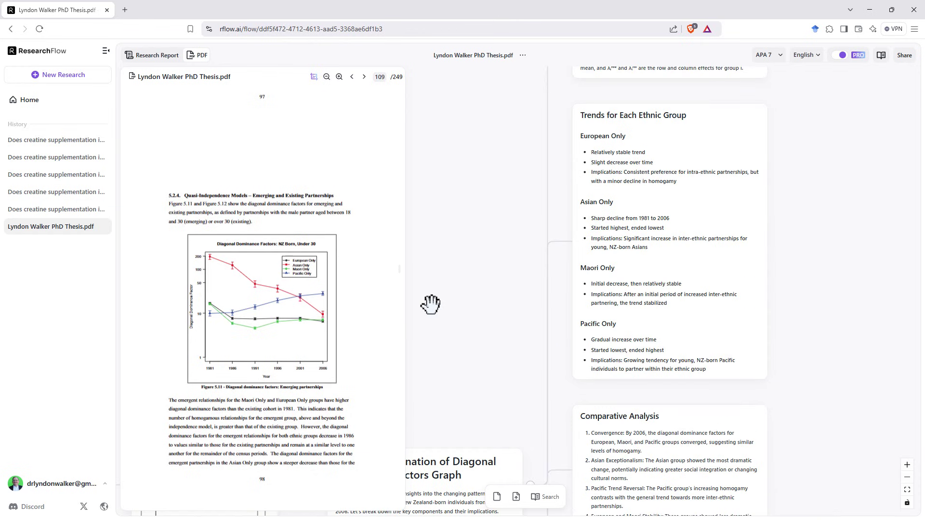
scroll(440, 275, up, 5)
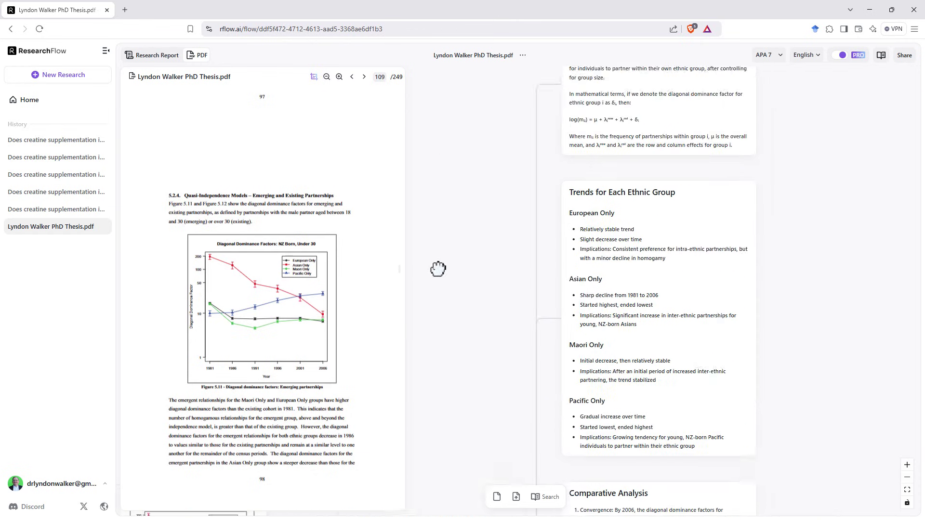
scroll(467, 203, down, 2)
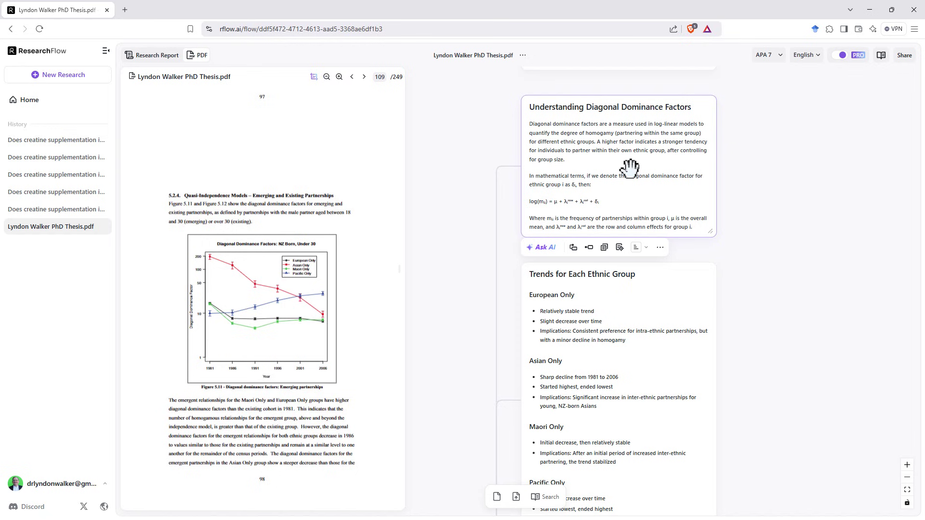
scroll(812, 256, down, 3)
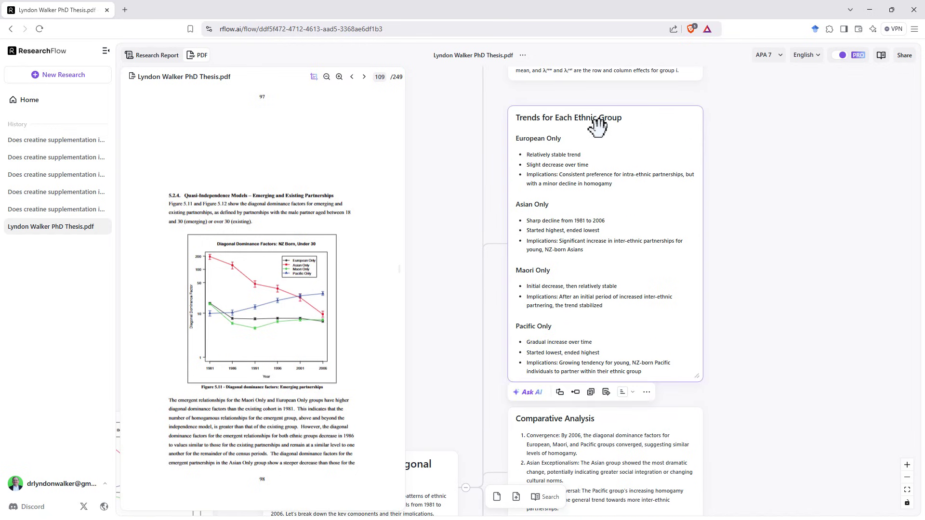
scroll(532, 117, down, 6)
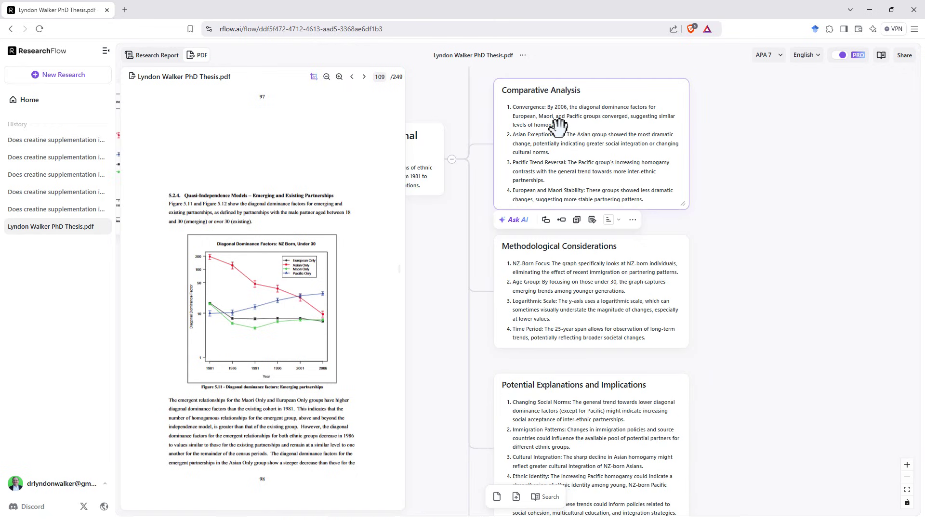
click(786, 121)
click(673, 186)
scroll(552, 159, down, 2)
click(529, 140)
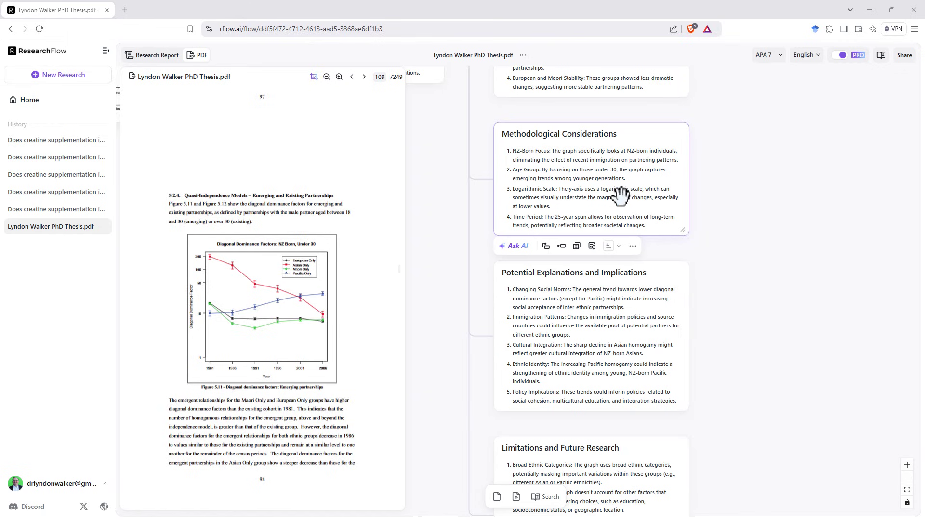
click(335, 344)
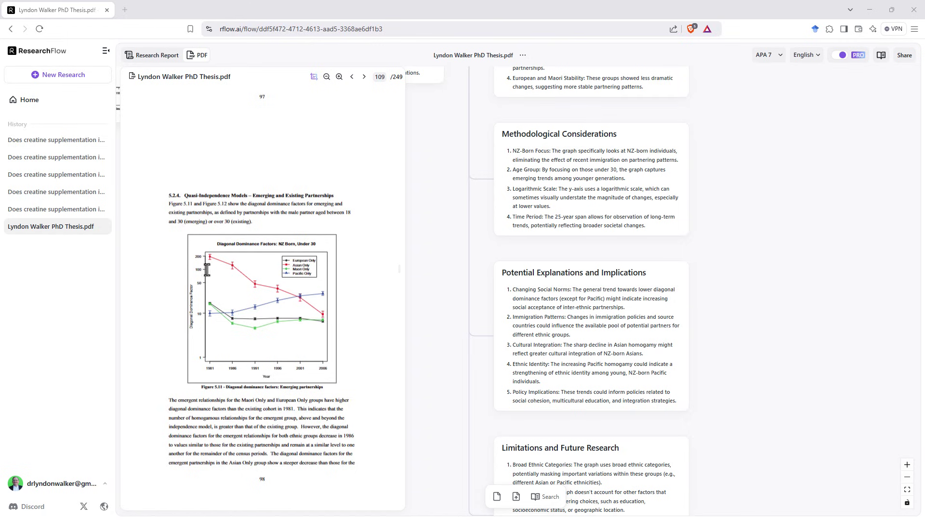
click(633, 215)
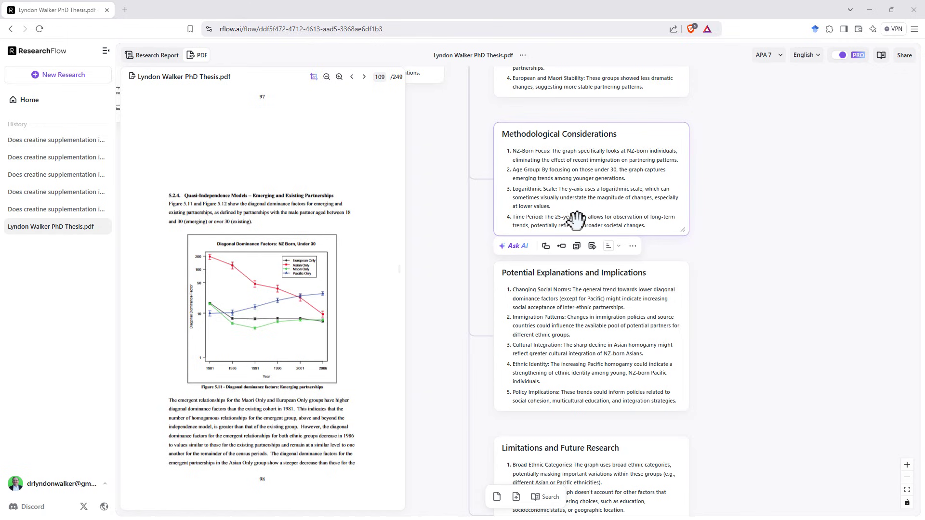
click(738, 239)
click(675, 223)
click(739, 225)
scroll(740, 225, down, 3)
click(524, 122)
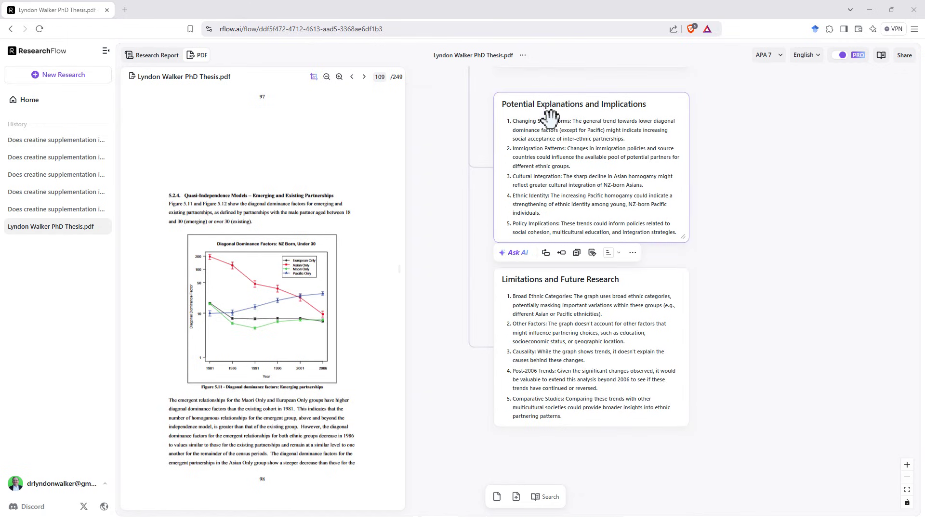
click(429, 196)
click(549, 406)
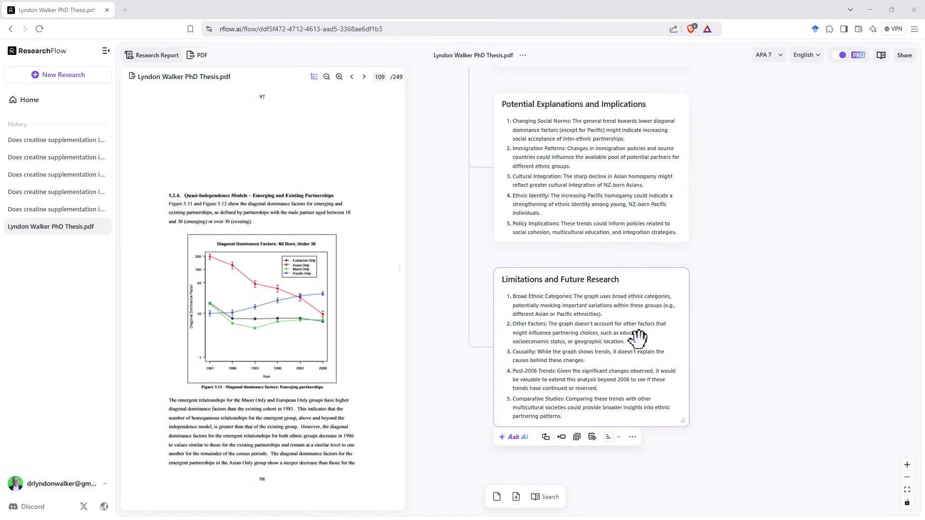
click(719, 317)
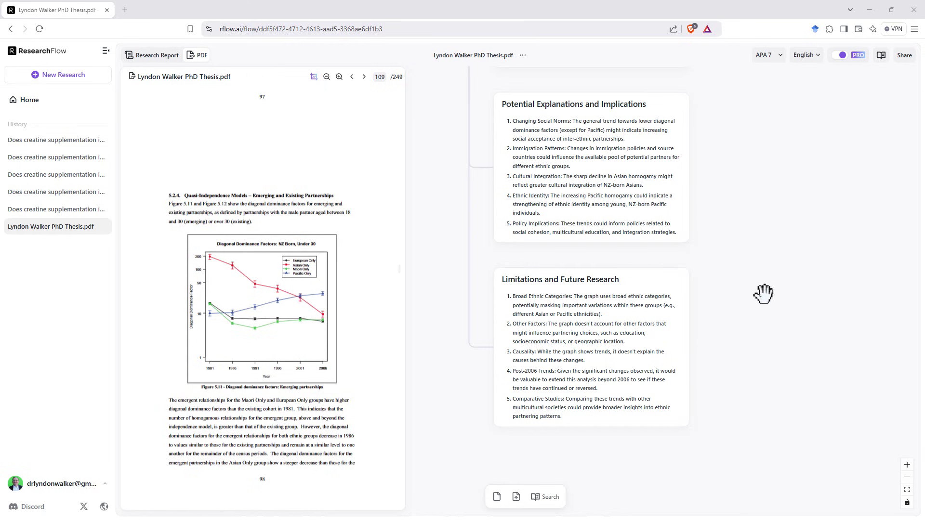
drag(799, 209, 783, 188)
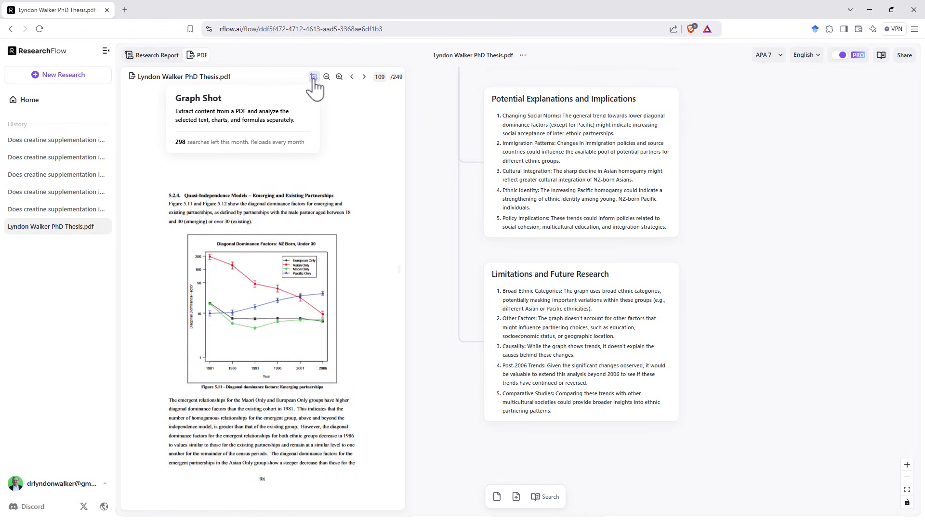
Switch the left panel to the Research Report and scroll through it
drag(479, 128, 500, 145)
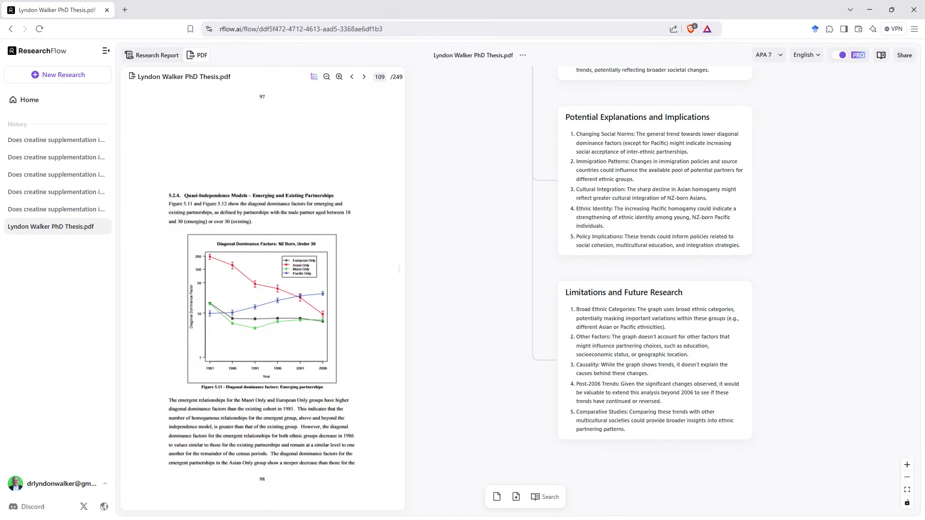
click(153, 60)
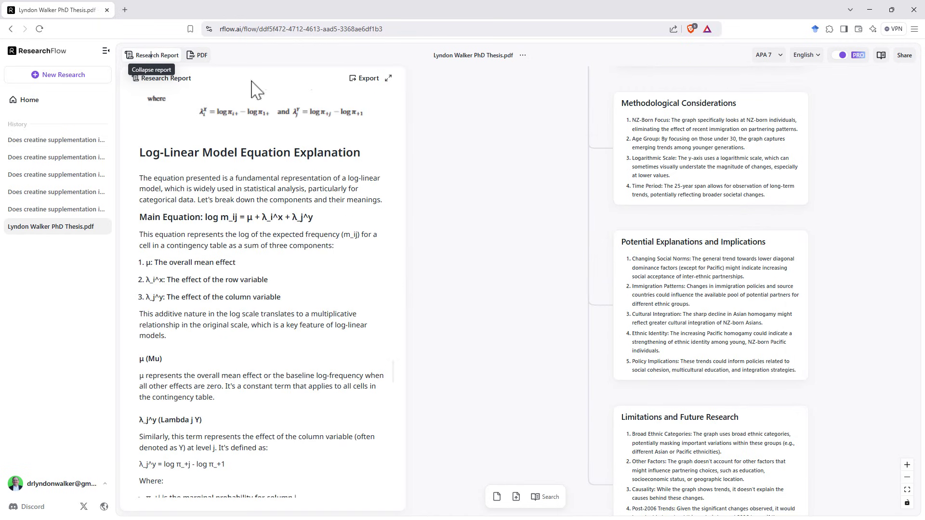
scroll(284, 241, up, 2)
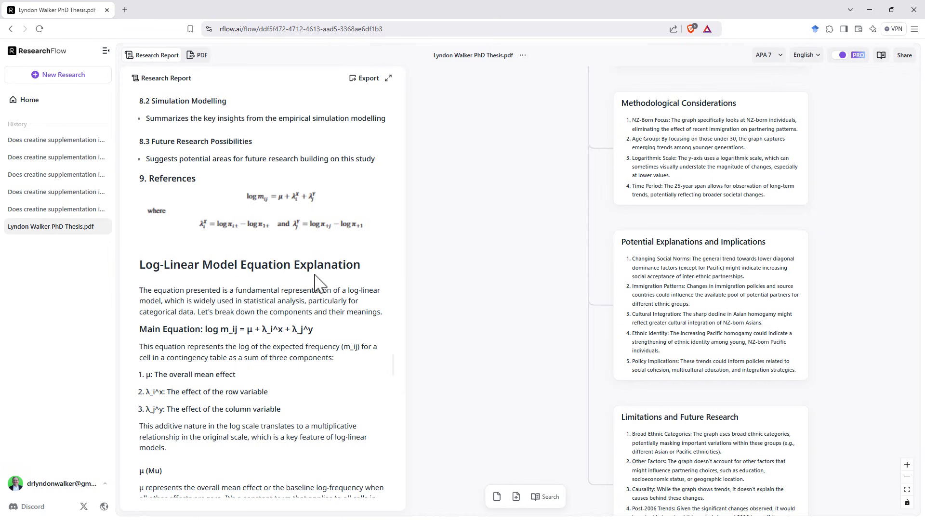
scroll(364, 291, down, 15)
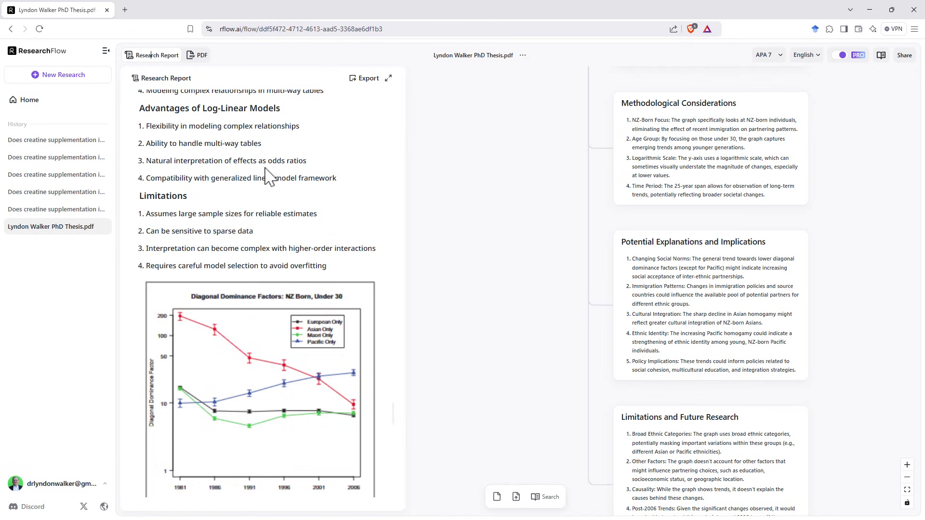
scroll(312, 199, down, 10)
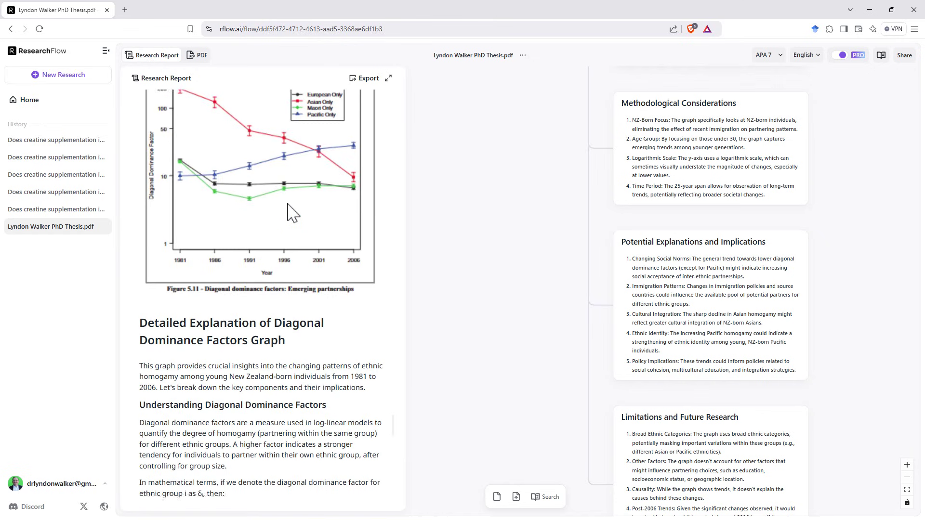
scroll(244, 206, down, 10)
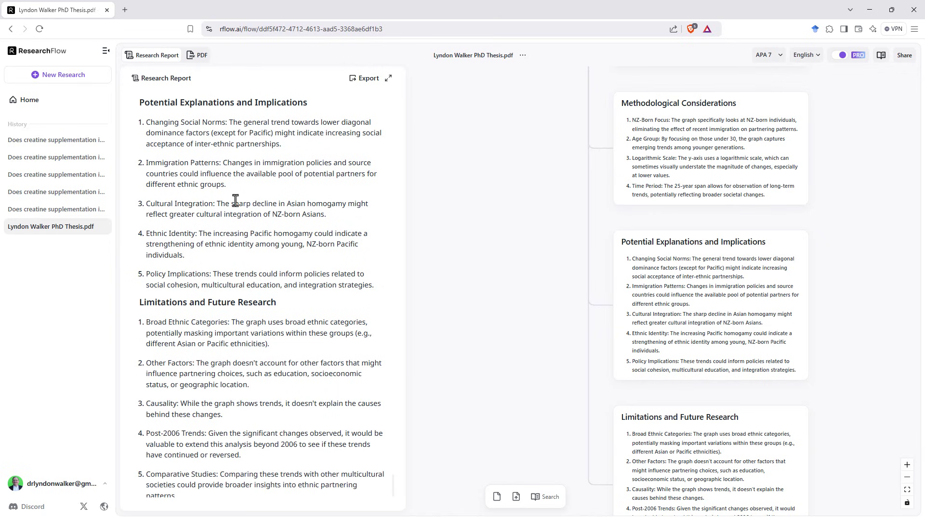
scroll(235, 200, down, 1)
scroll(269, 200, up, 10)
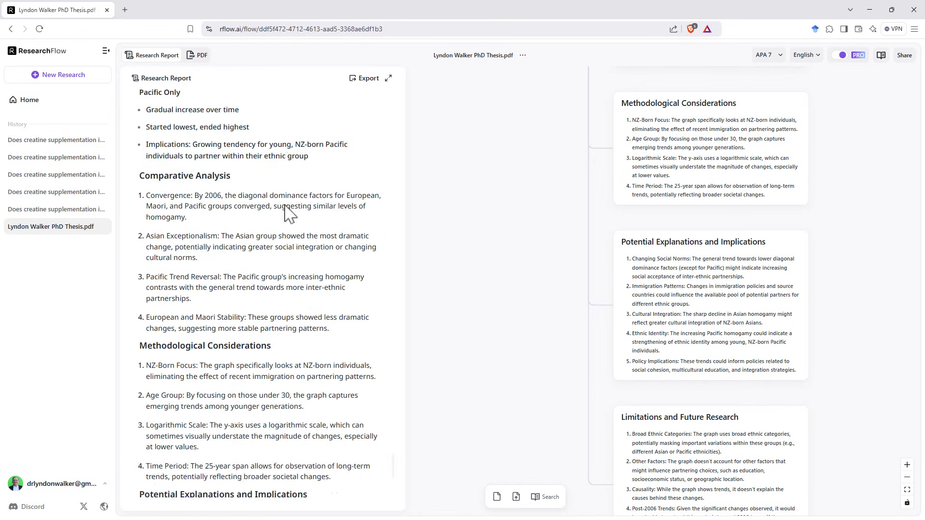
scroll(289, 215, down, 5)
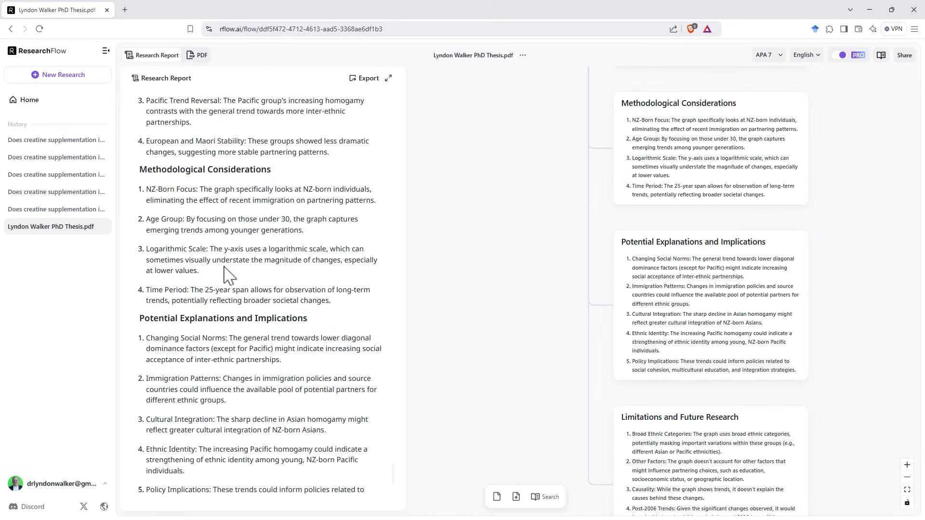
Select the Age Group paragraph text, then return to the home dashboard
mouse_move(625, 294)
mouse_move(674, 138)
triple_click(197, 231)
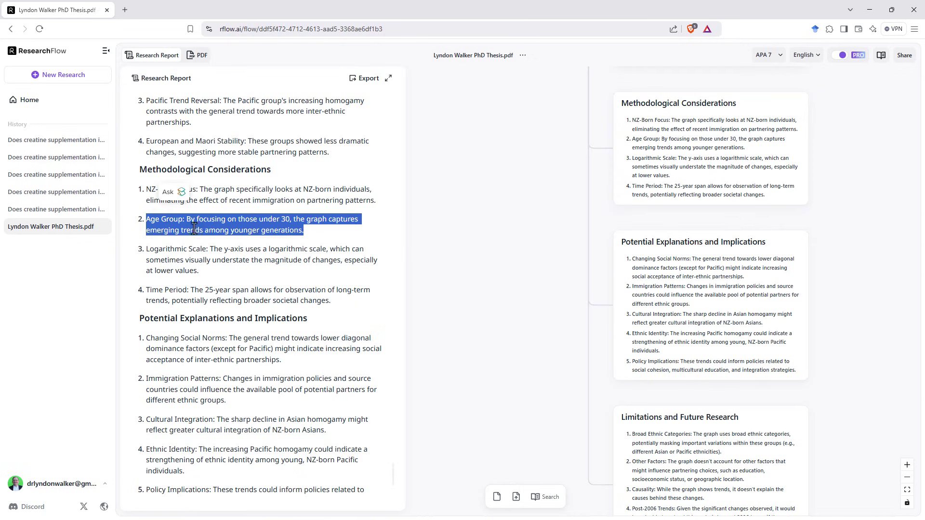
right_click(152, 230)
click(150, 230)
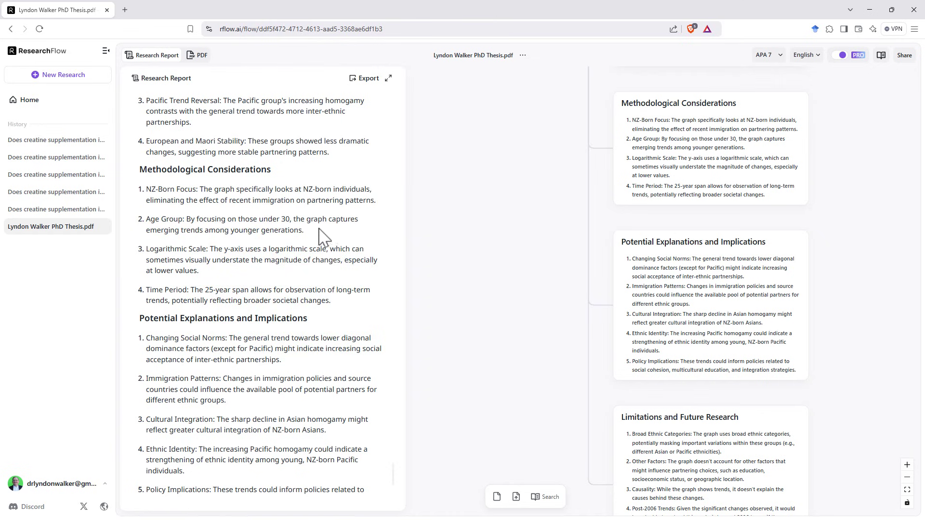
drag(330, 231, 156, 221)
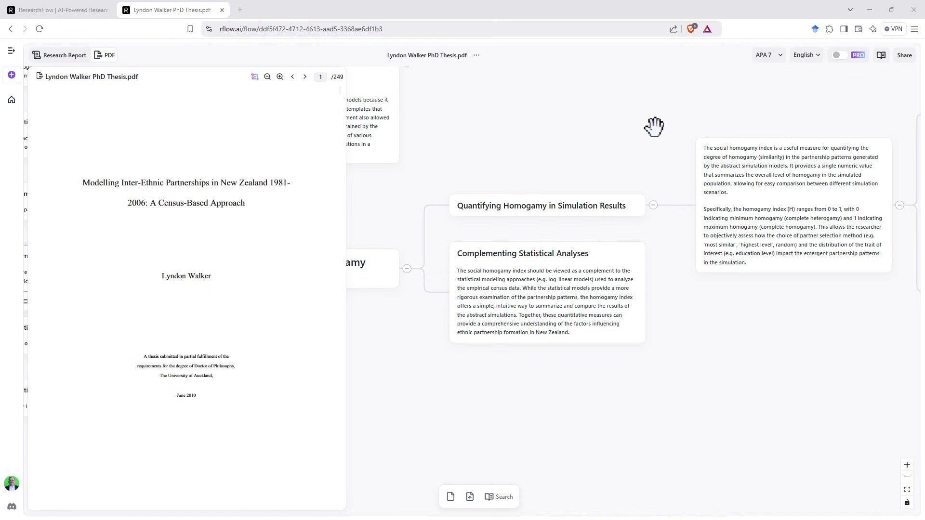
click(12, 100)
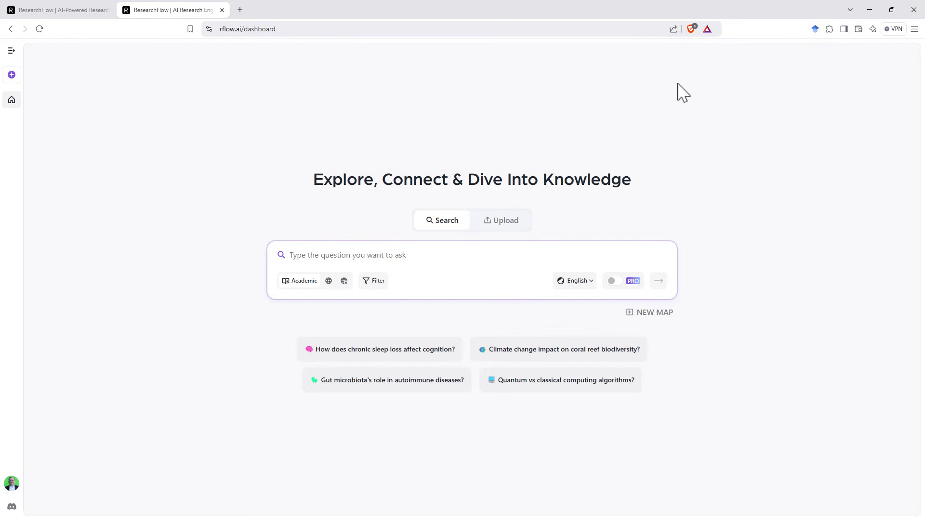
Paste and submit the question whether creatine supplementation increases strength
text(Does creatine supplementation increase strength?)
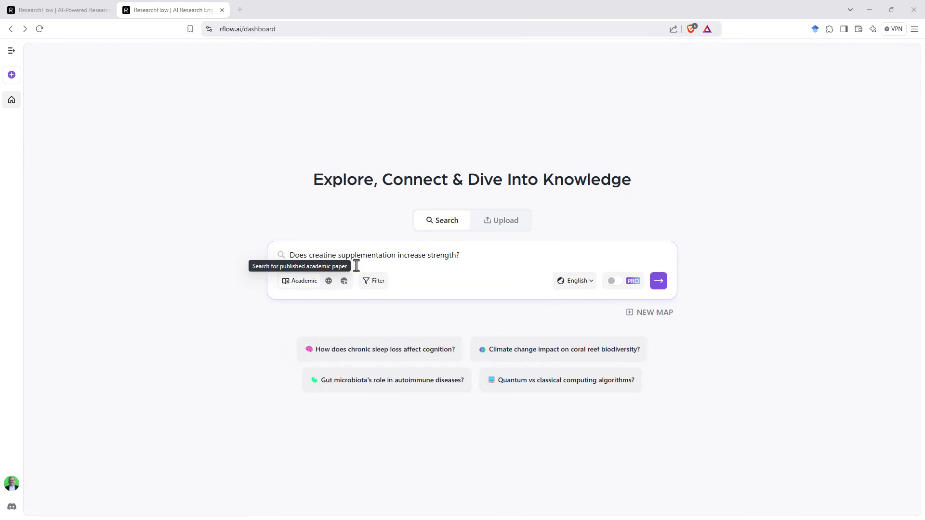
mouse_move(613, 289)
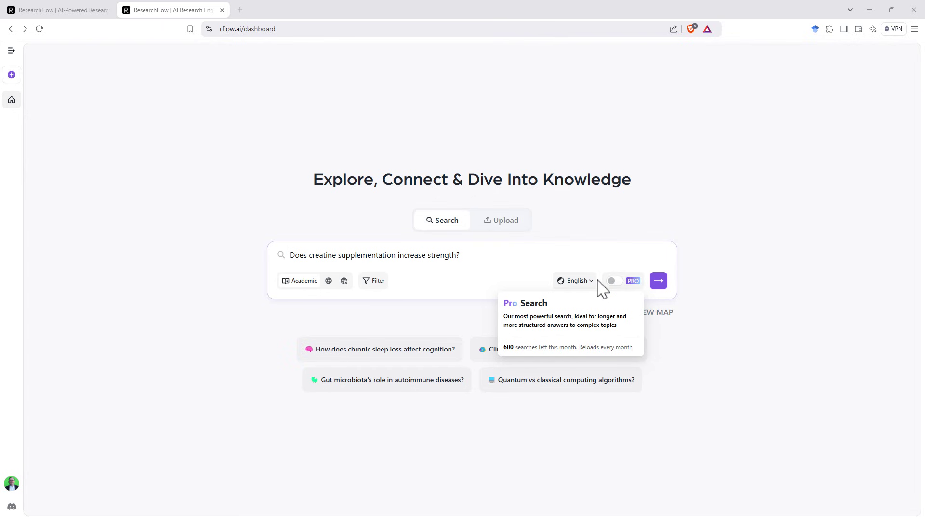
click(660, 284)
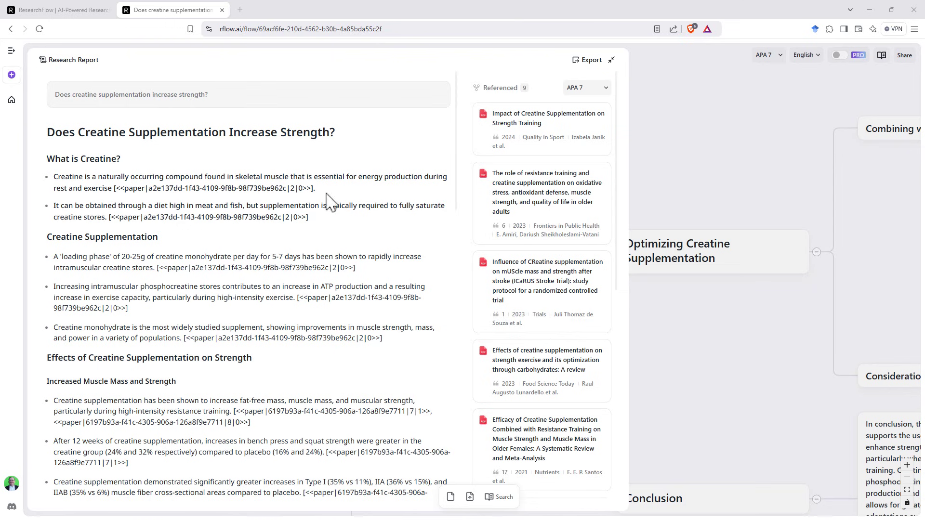
Scroll through the creatine report, starting from the What is Creatine? heading
triple_click(129, 163)
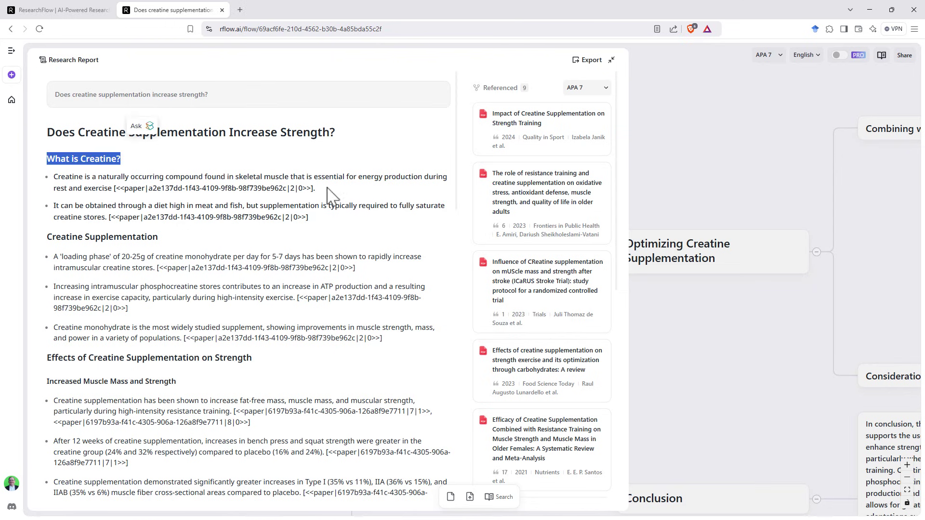
click(397, 234)
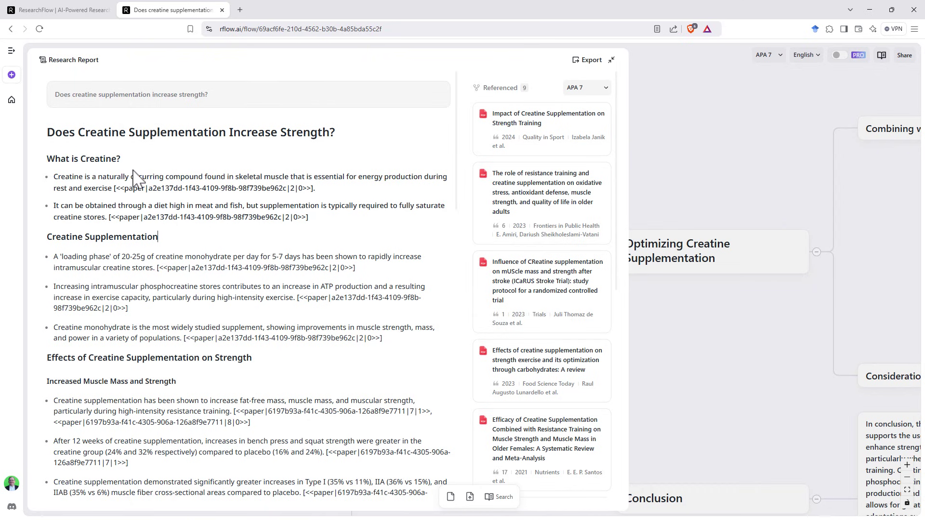
scroll(103, 134, down, 5)
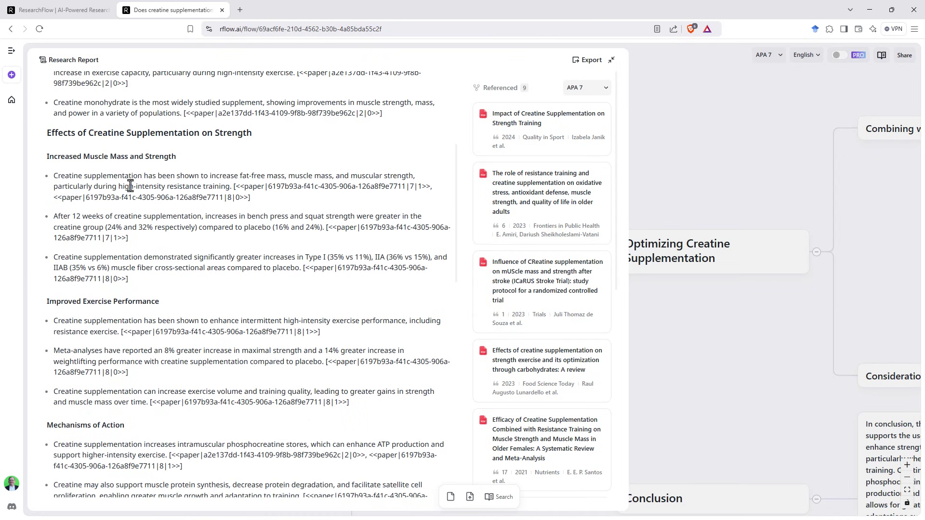
scroll(111, 229, down, 7)
scroll(241, 188, down, 7)
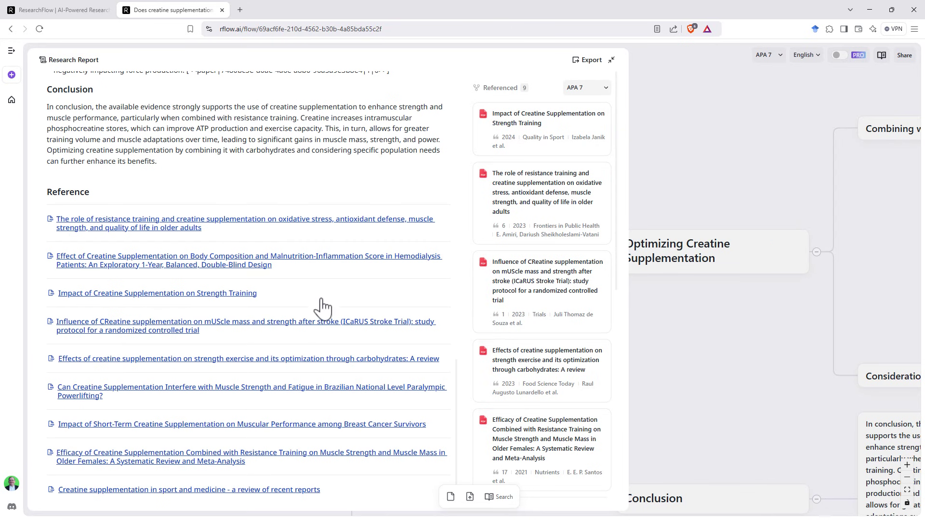
scroll(323, 294, up, 20)
Select the first bullet's citation, then dock the report beside the mind map
drag(317, 191, 116, 188)
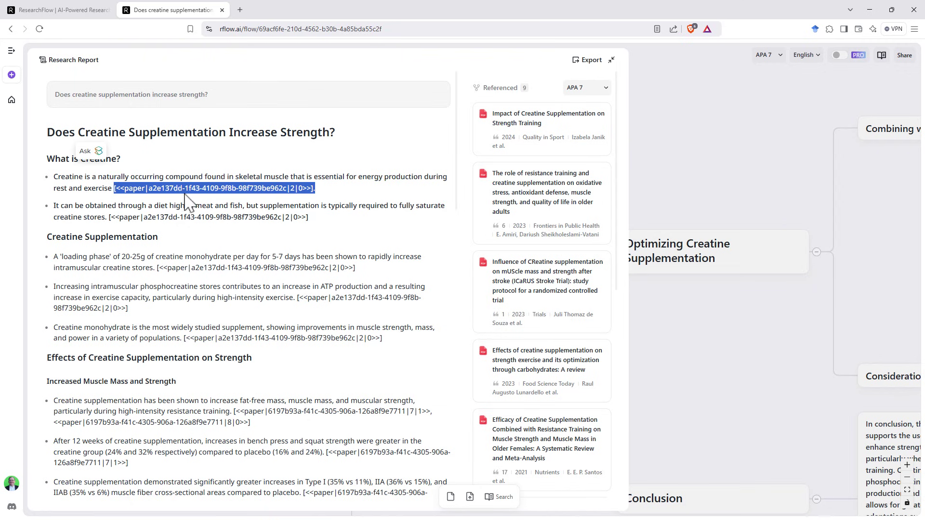
click(110, 195)
drag(115, 189, 312, 190)
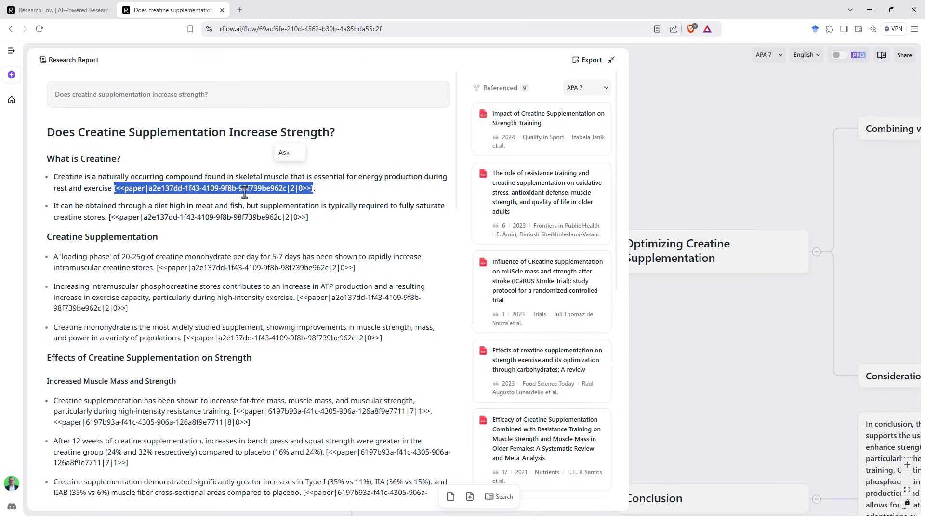
click(354, 233)
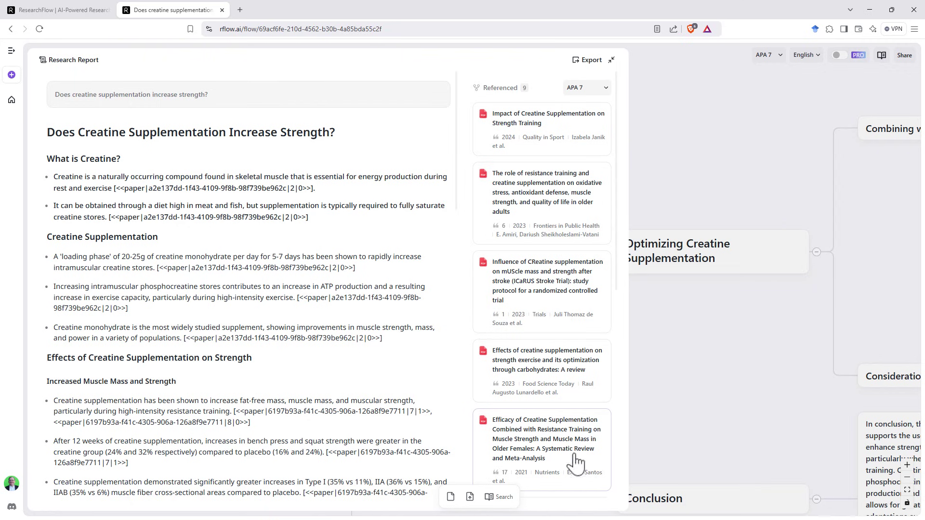
click(907, 479)
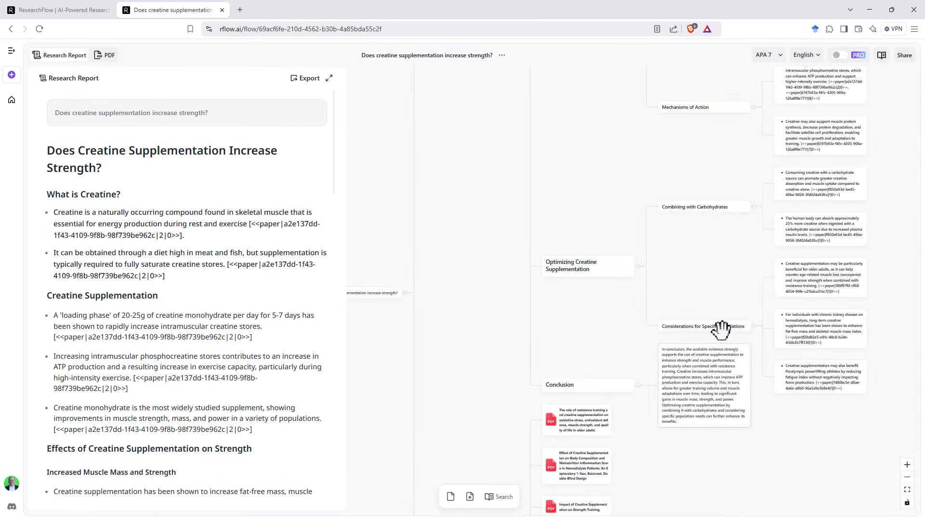
scroll(698, 299, up, 10)
drag(533, 394, 567, 97)
drag(563, 321, 559, 222)
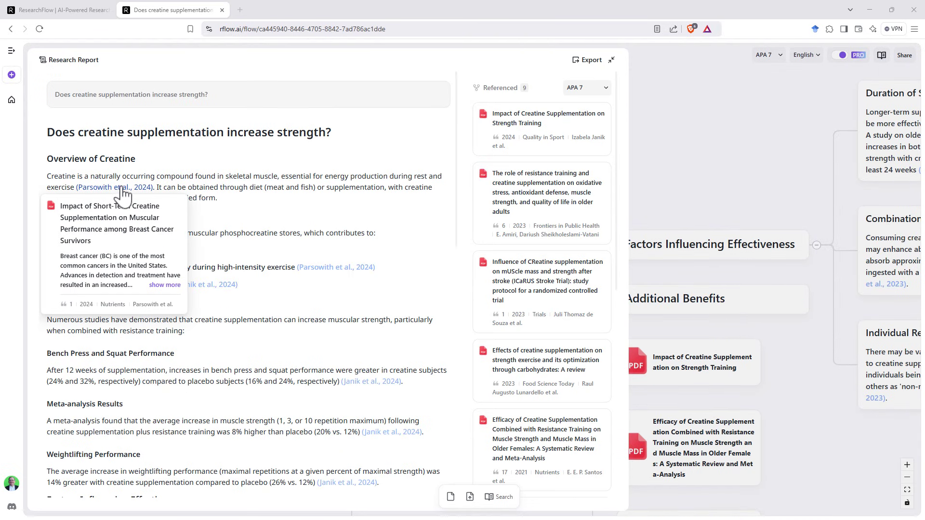
Scroll through the full report, from Factors Influencing Effectiveness to Conclusion, then back up
click(262, 197)
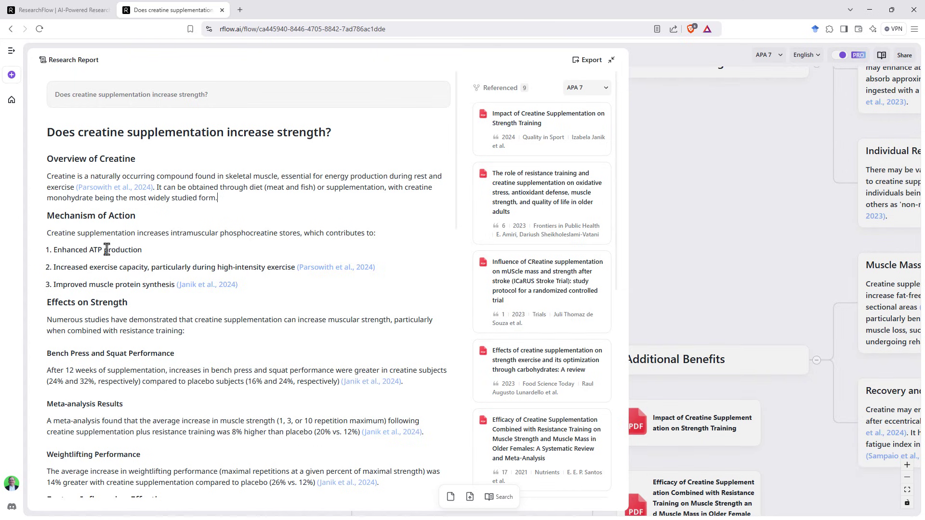
scroll(140, 265, down, 5)
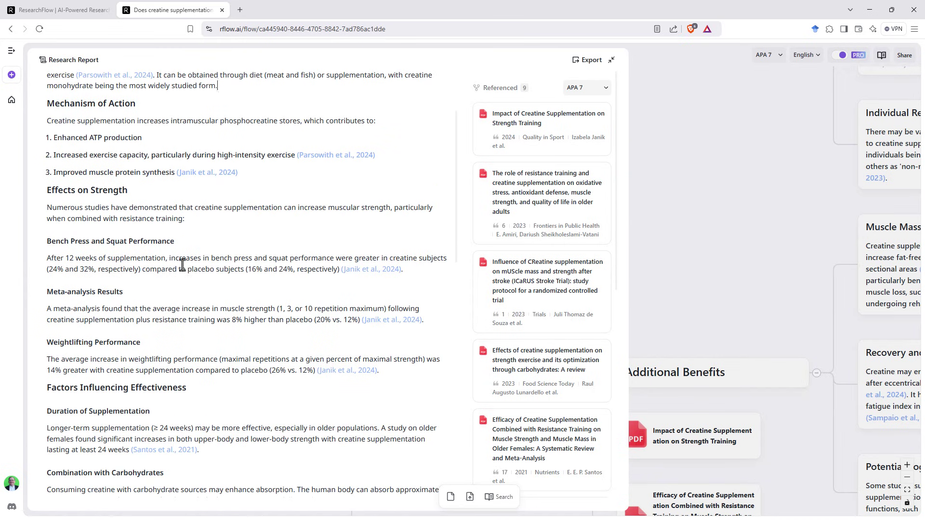
scroll(193, 260, down, 5)
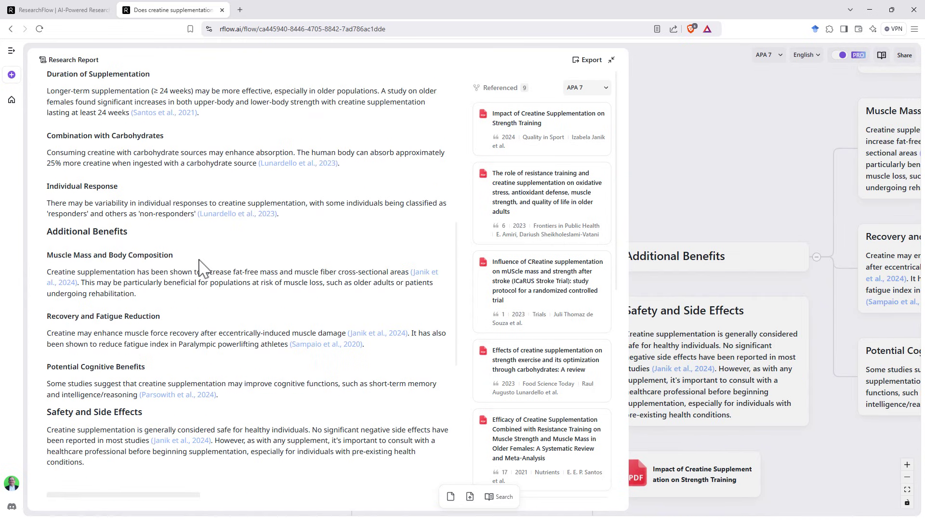
scroll(207, 270, down, 2)
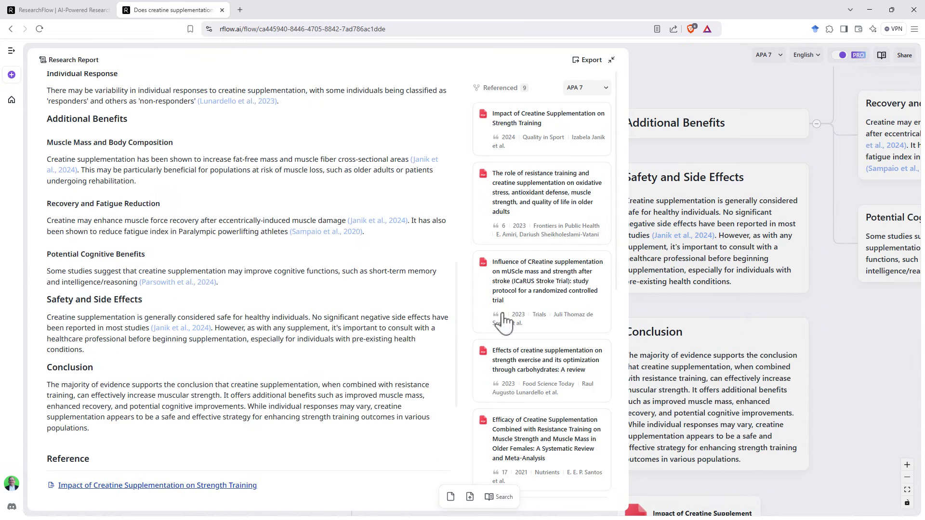
scroll(261, 259, up, 7)
scroll(260, 258, up, 5)
scroll(242, 254, down, 15)
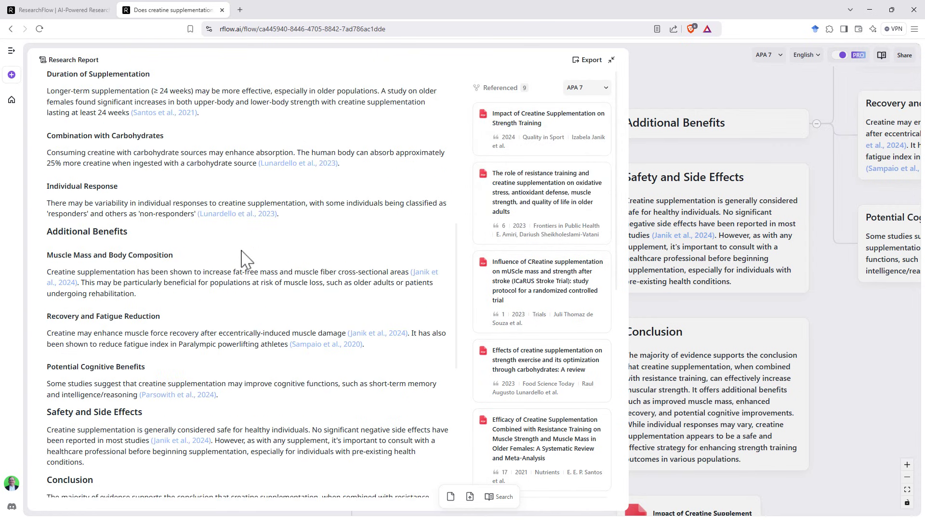
scroll(260, 260, up, 15)
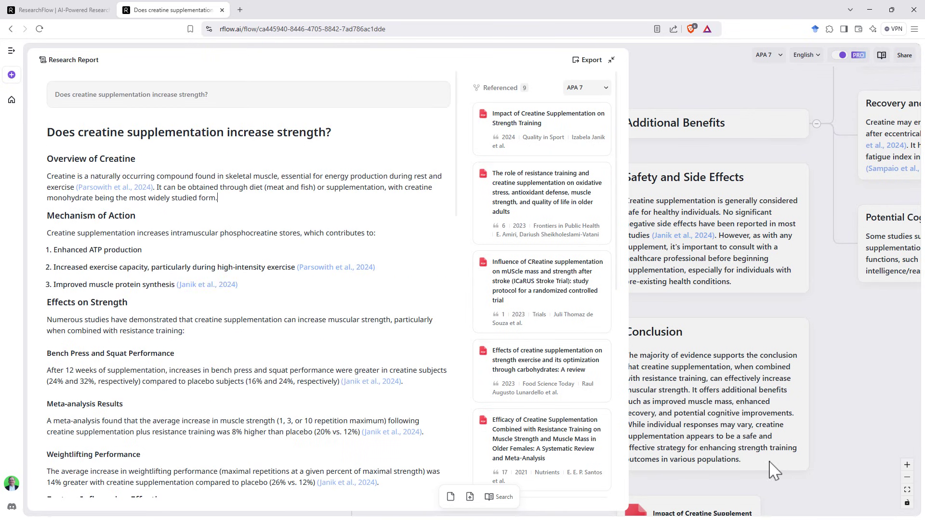
Dock the report as a side panel and pan to the Overview and Mechanism cards
click(808, 414)
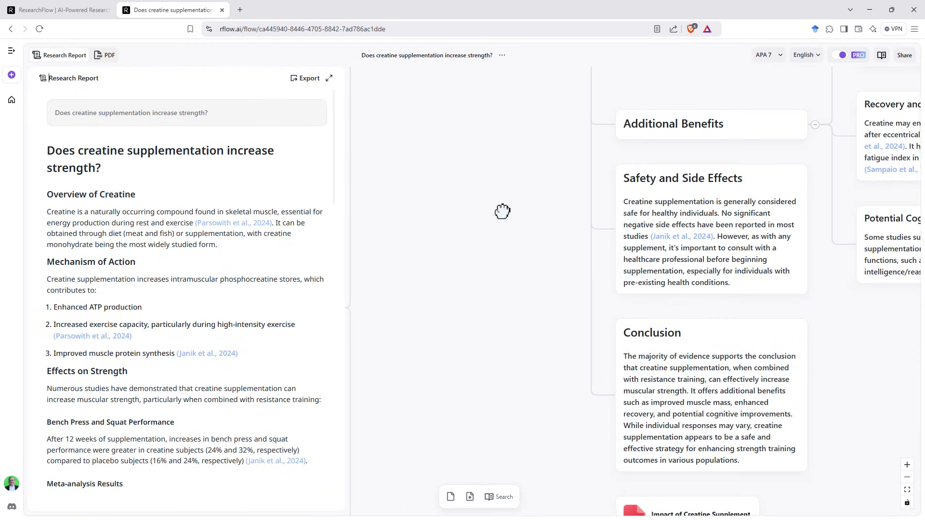
drag(502, 211, 627, 222)
scroll(797, 252, down, 5)
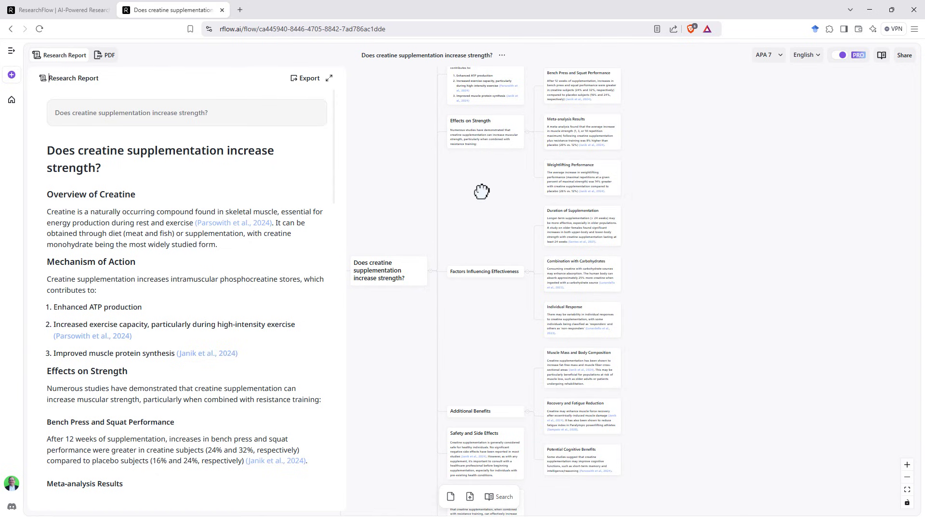
drag(479, 192, 752, 399)
drag(752, 188, 752, 292)
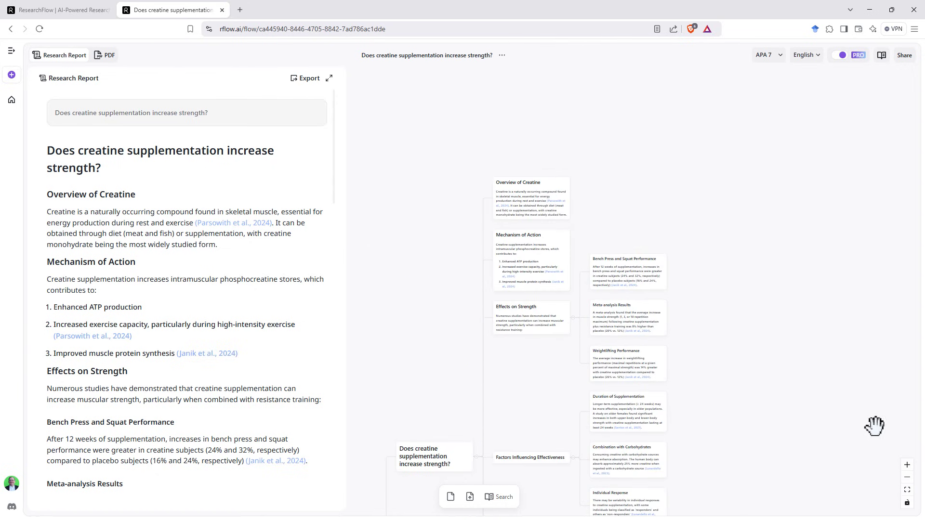
Zoom in and centre Effects on Strength with its Bench Press, Meta-analysis and Weightlifting cards
click(907, 465)
scroll(776, 296, up, 2)
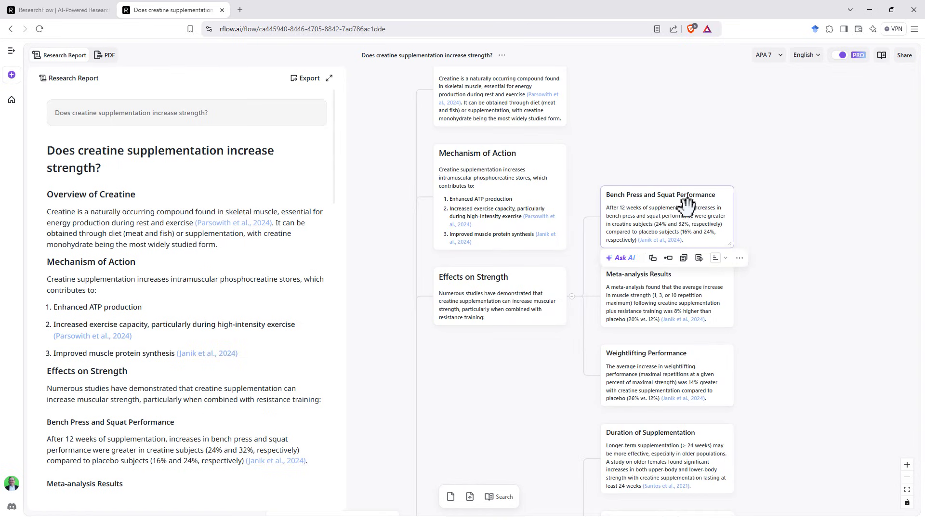
mouse_move(666, 303)
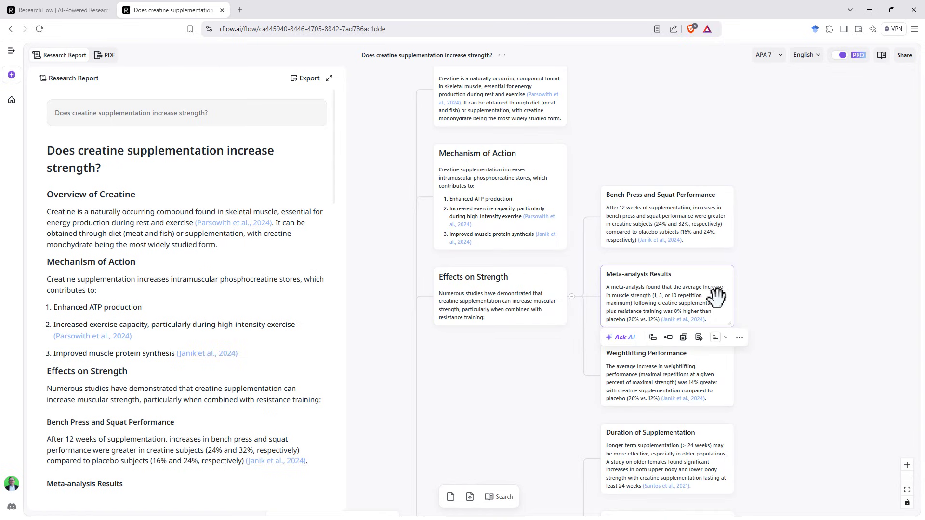
drag(825, 355, 825, 240)
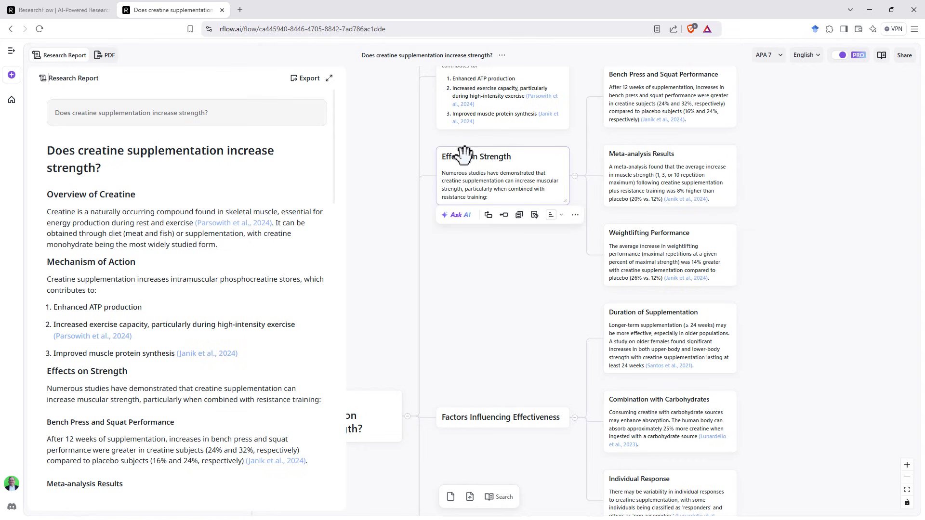
mouse_move(472, 161)
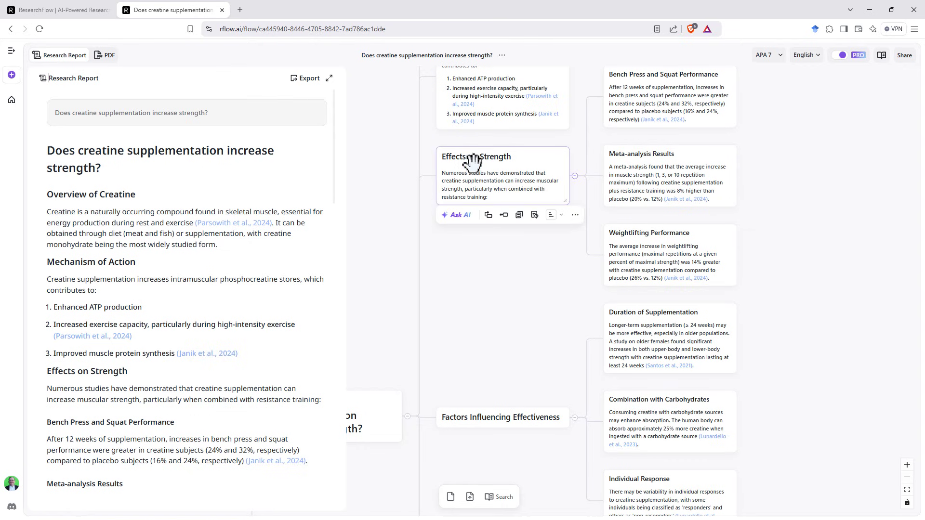
Ask AI on the Weightlifting Performance card for contradictory studies on creatine and strength
click(460, 219)
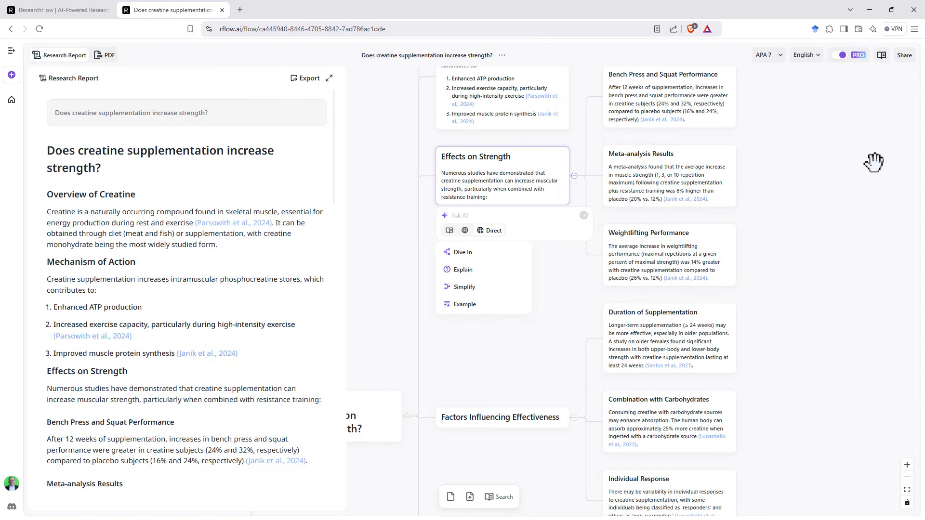
click(671, 258)
click(623, 296)
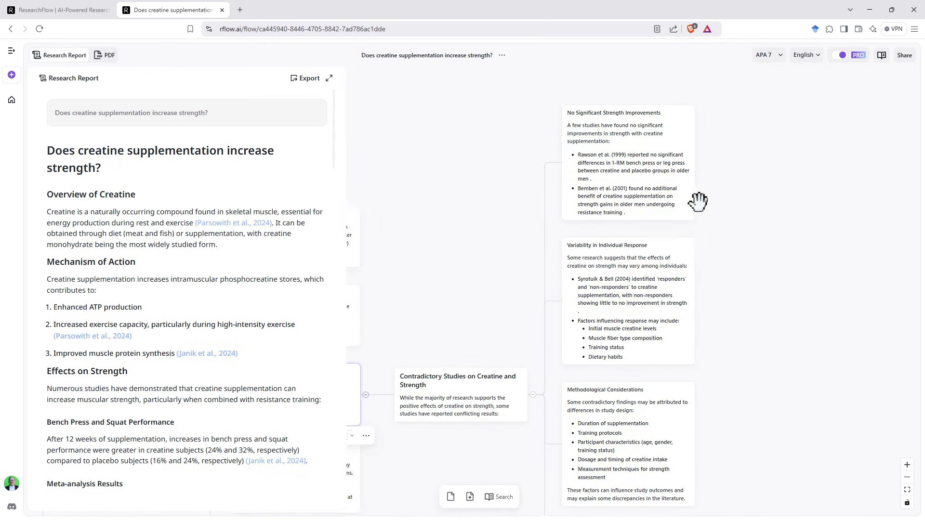
Review the contradictory-studies cards, then pan to the Conclusion and reference PDF nodes
scroll(708, 255, down, 5)
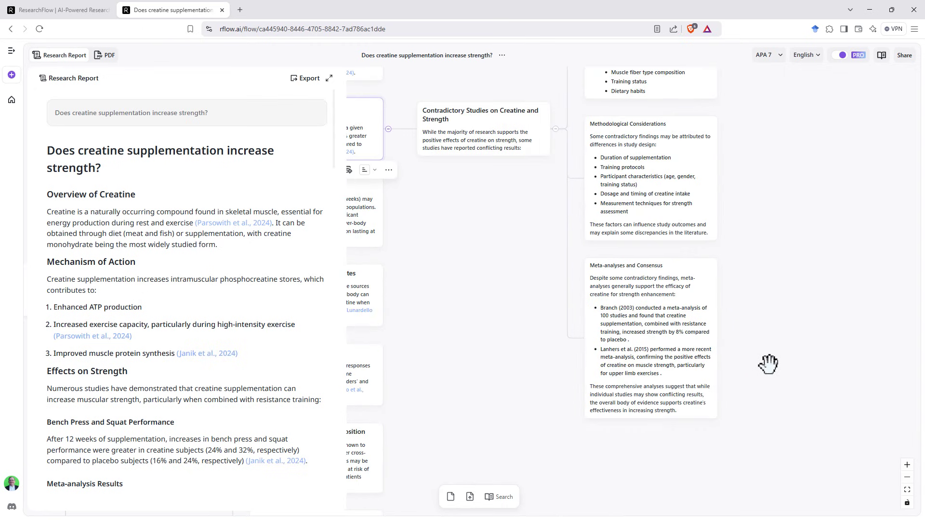
click(640, 339)
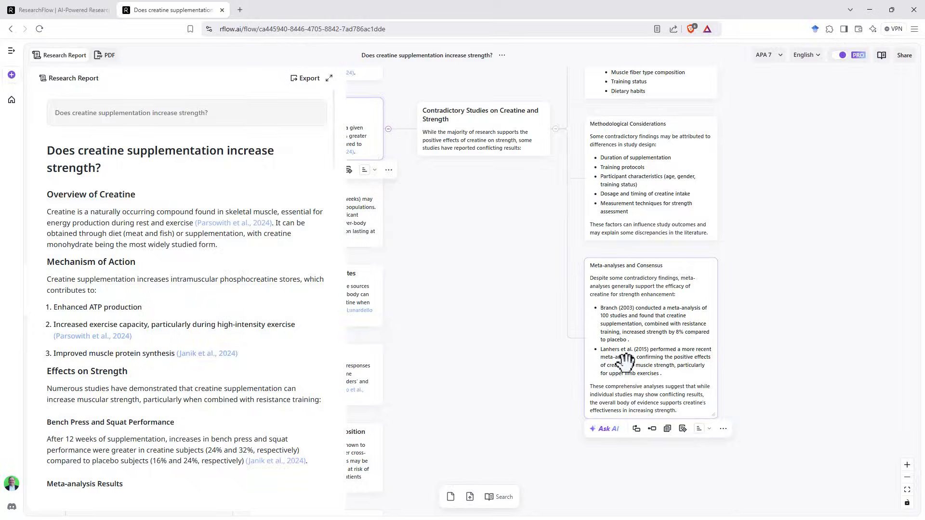
scroll(553, 142, up, 3)
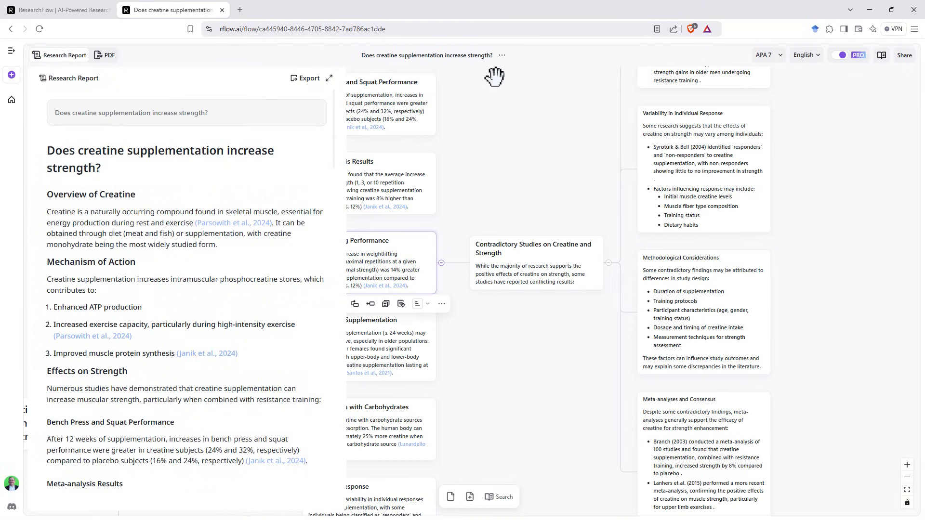
scroll(595, 130, left, 4)
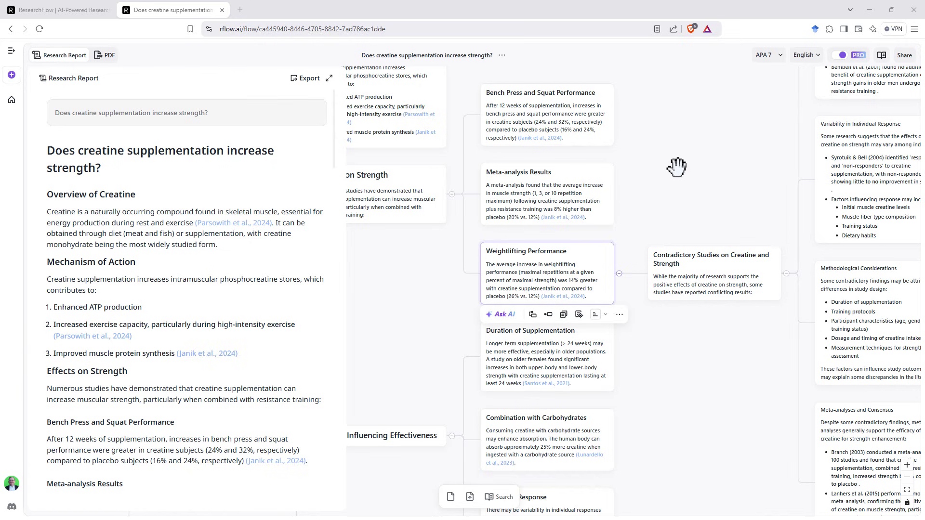
mouse_move(532, 171)
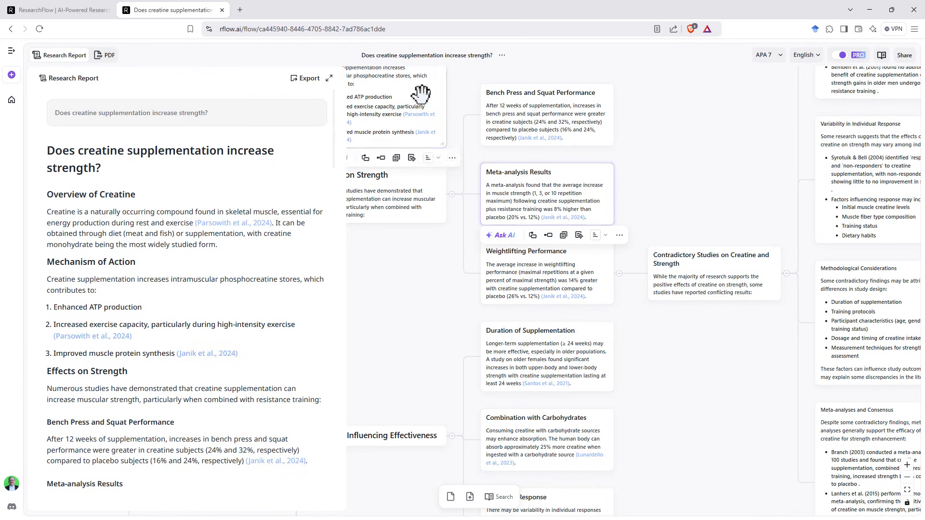
scroll(720, 132, left, 3)
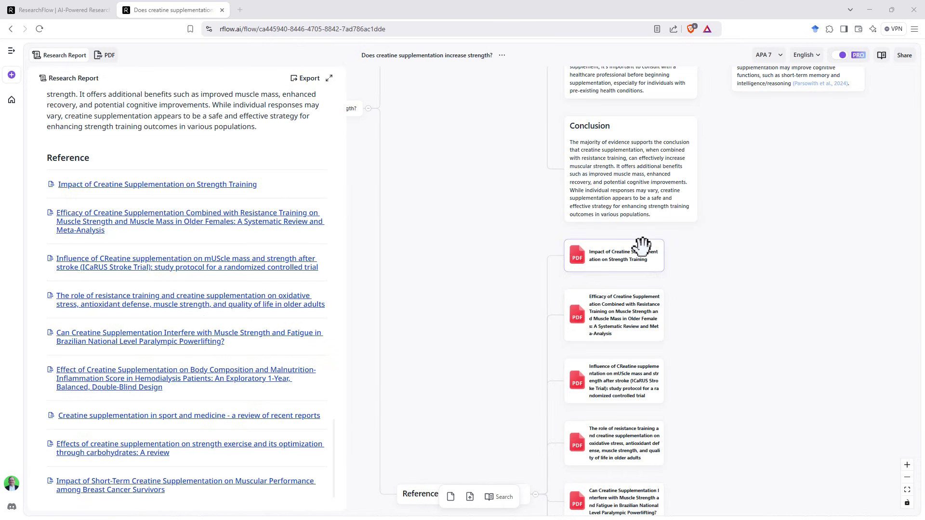
Open the 'Impact of Creatine Supplementation on Strength Training' PDF and pan to Additional Benefits
mouse_move(573, 253)
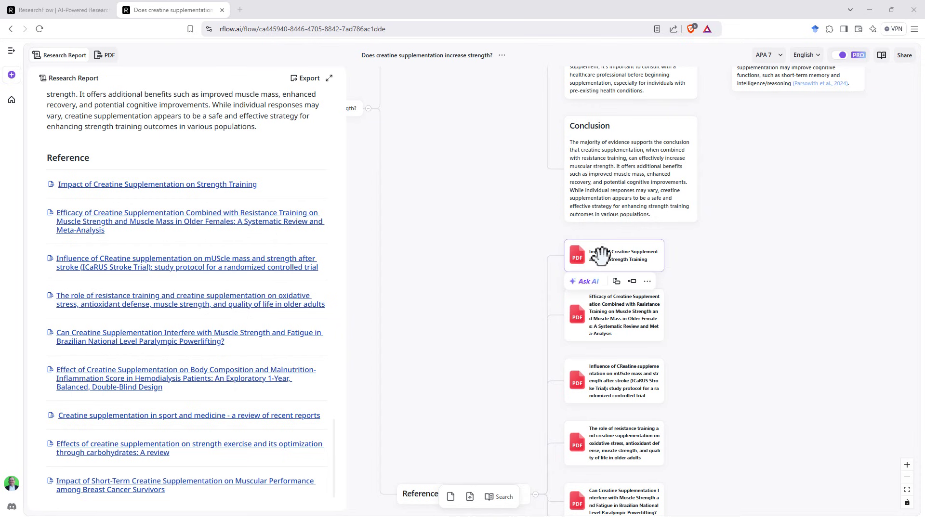
mouse_move(615, 383)
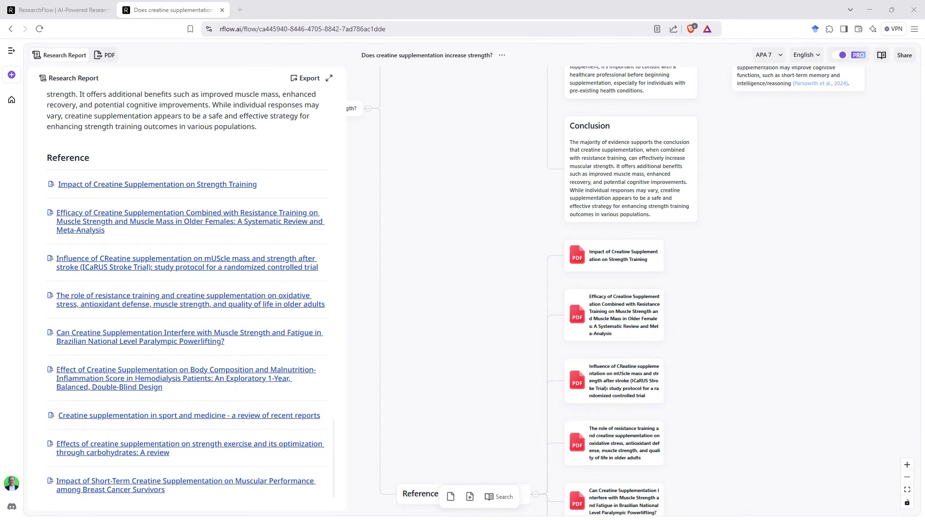
click(615, 256)
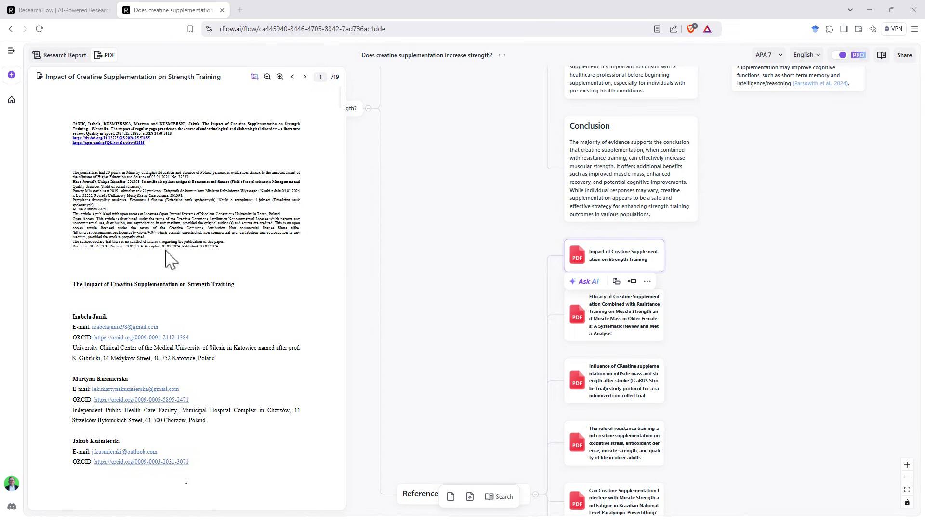
mouse_move(631, 206)
drag(758, 198, 762, 306)
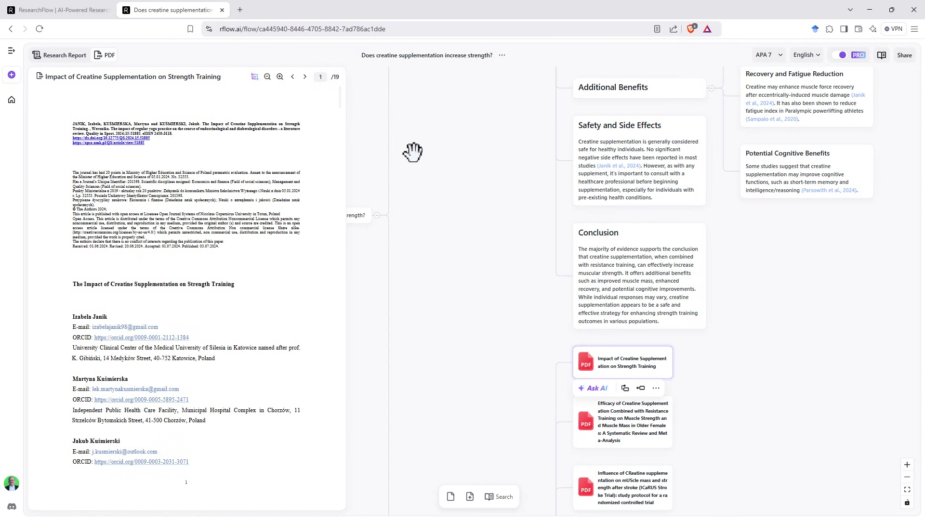
mouse_move(634, 171)
click(11, 50)
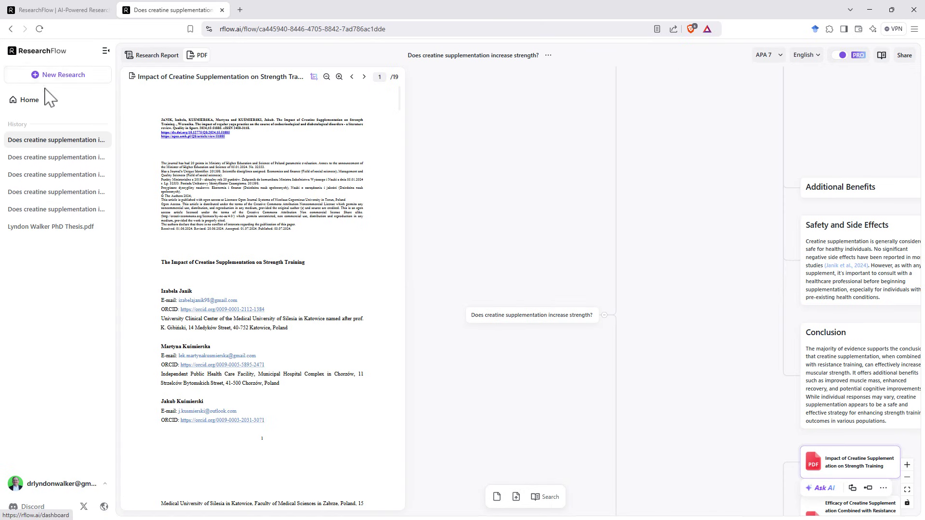
click(106, 51)
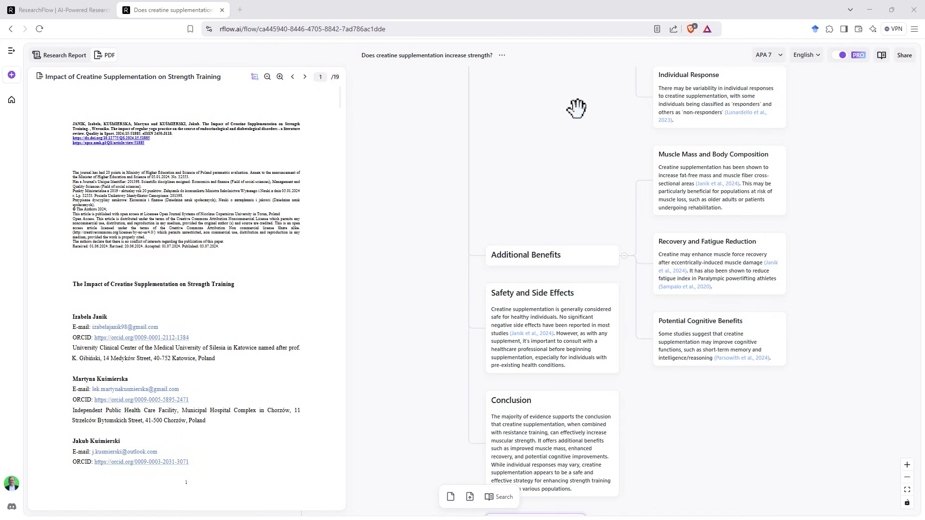
Pan the mind map to show the root question and the Factors Influencing Effectiveness branch
drag(543, 114, 560, 209)
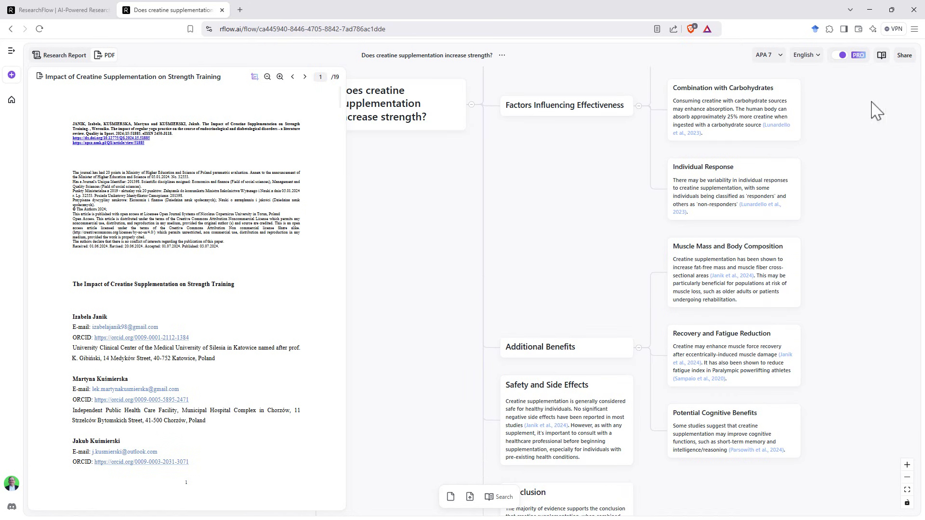